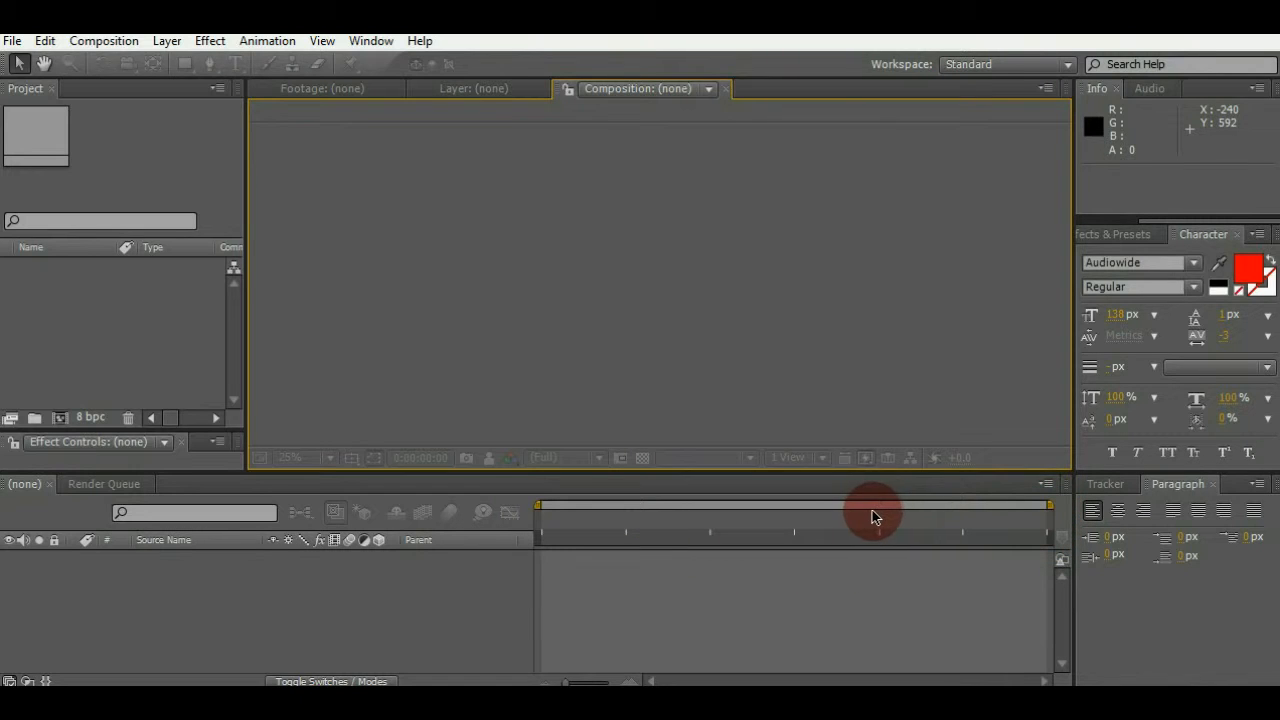
- Enlarge the Composition viewer by lowering its border with the timeline
{"action": "left_click", "coordinate": [911, 504]}
{"action": "left_click", "coordinate": [854, 388]}
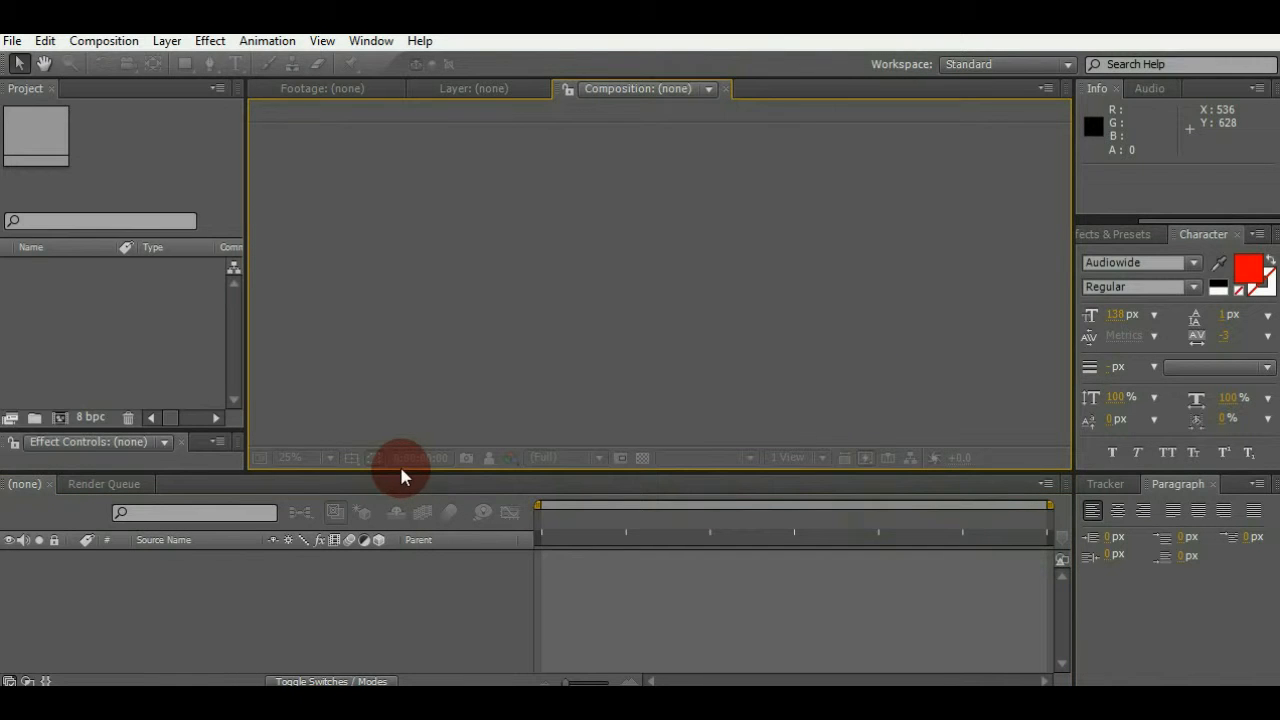
{"action": "left_click_drag", "start_coordinate": [400, 470], "coordinate": [403, 500]}
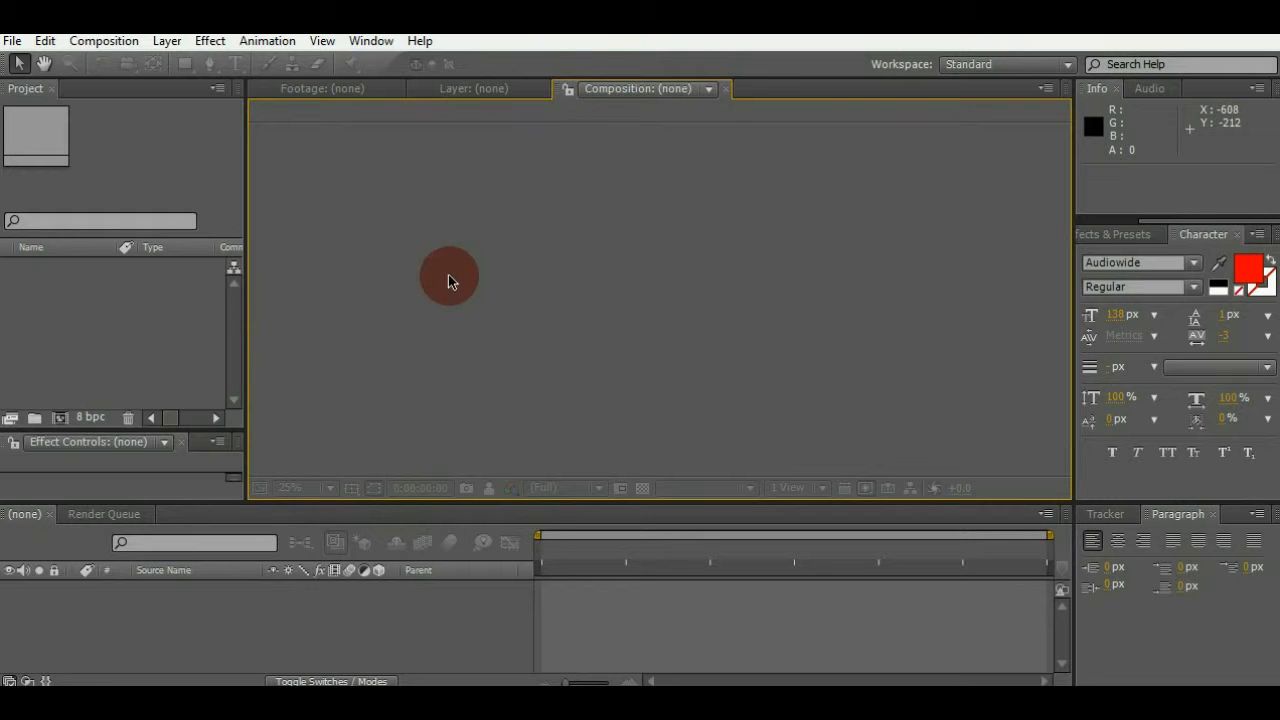
{"action": "left_click", "coordinate": [12, 41]}
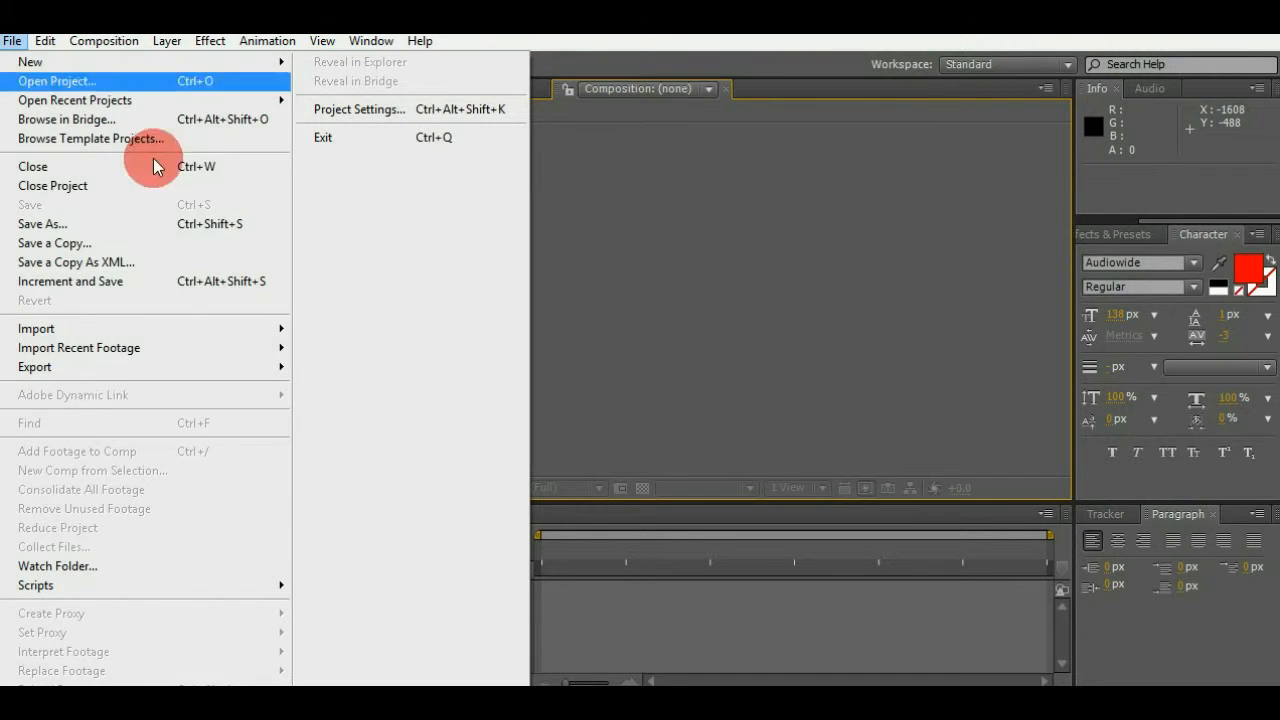
{"action": "mouse_move", "coordinate": [106, 328]}
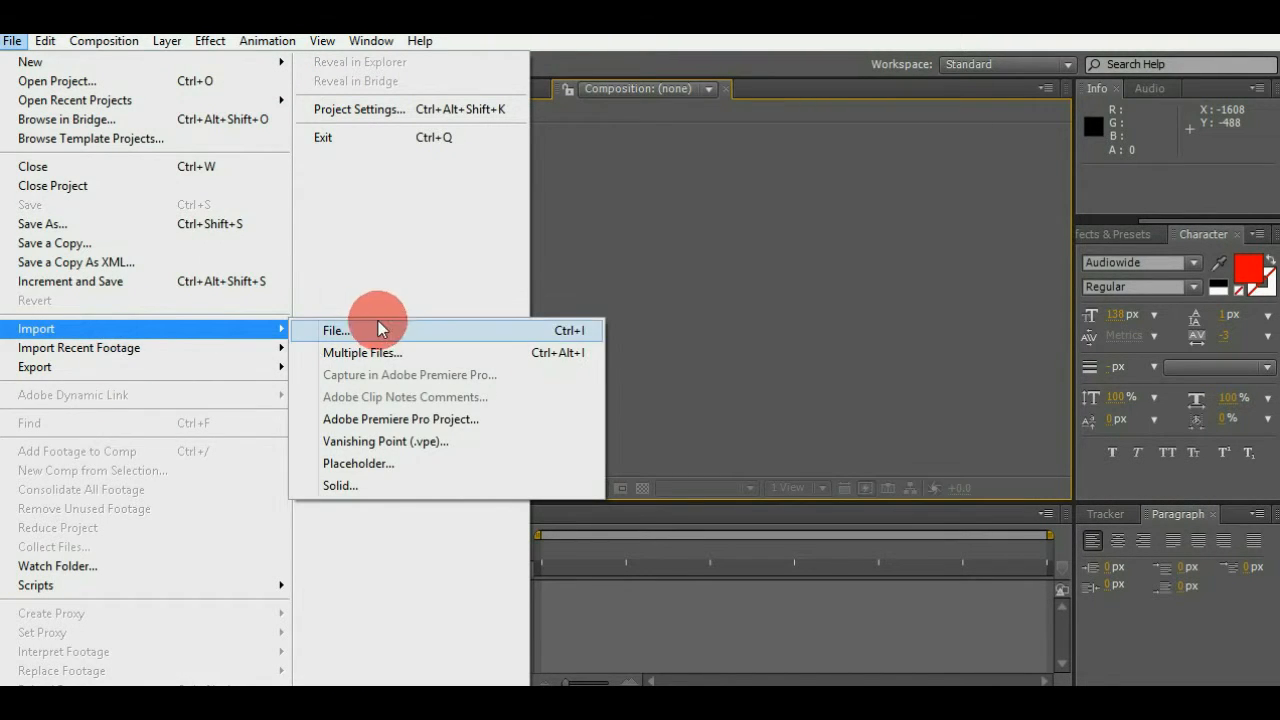
{"action": "left_click", "coordinate": [507, 334]}
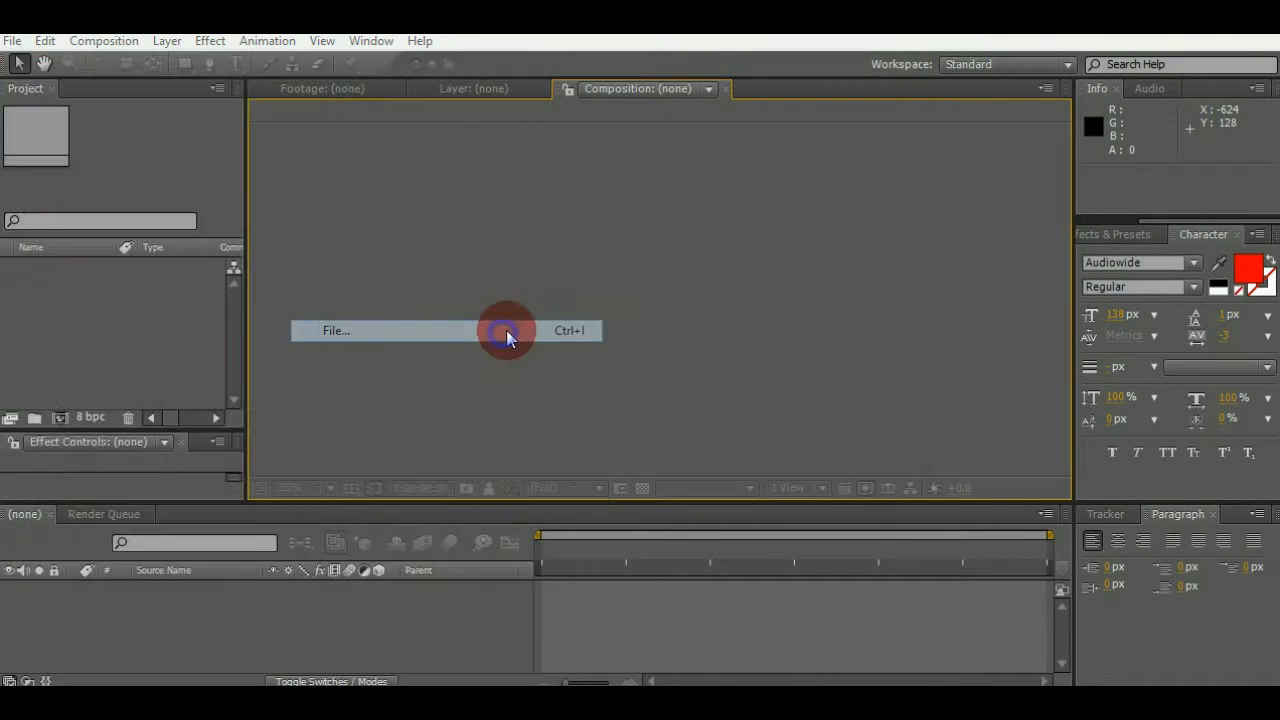
{"action": "left_click_drag", "start_coordinate": [582, 77], "coordinate": [656, 162]}
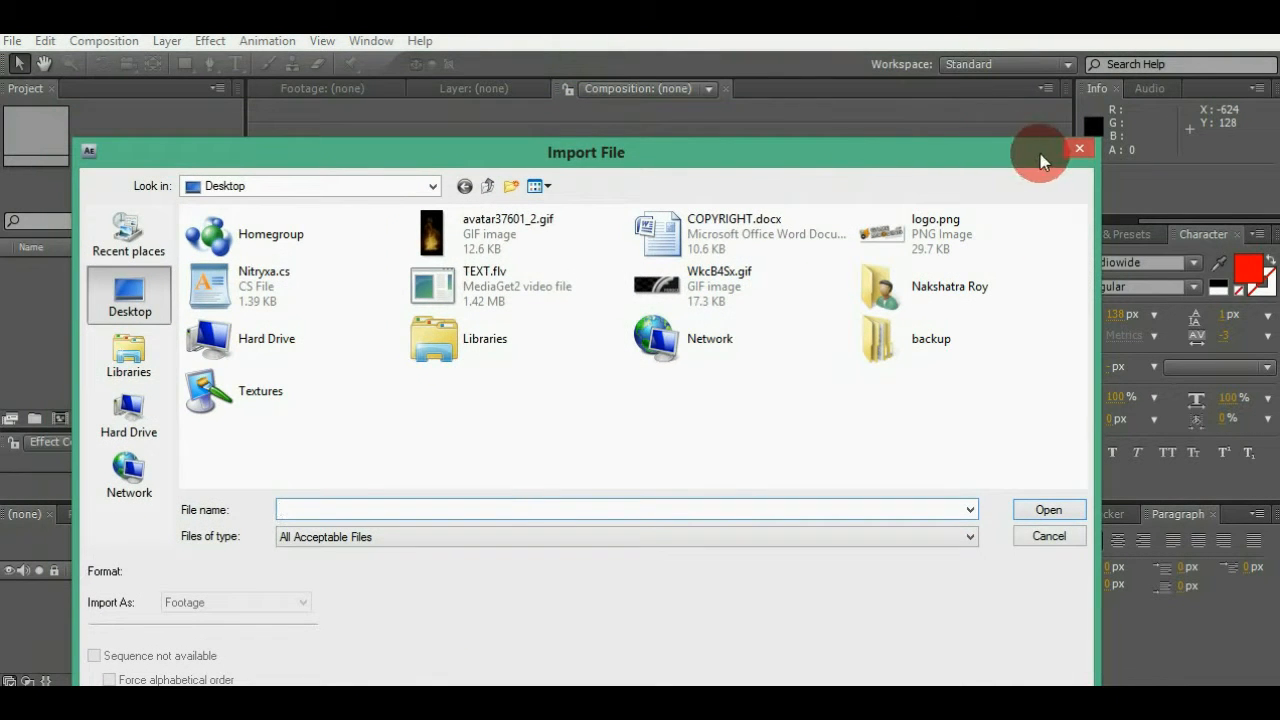
{"action": "left_click", "coordinate": [1041, 539]}
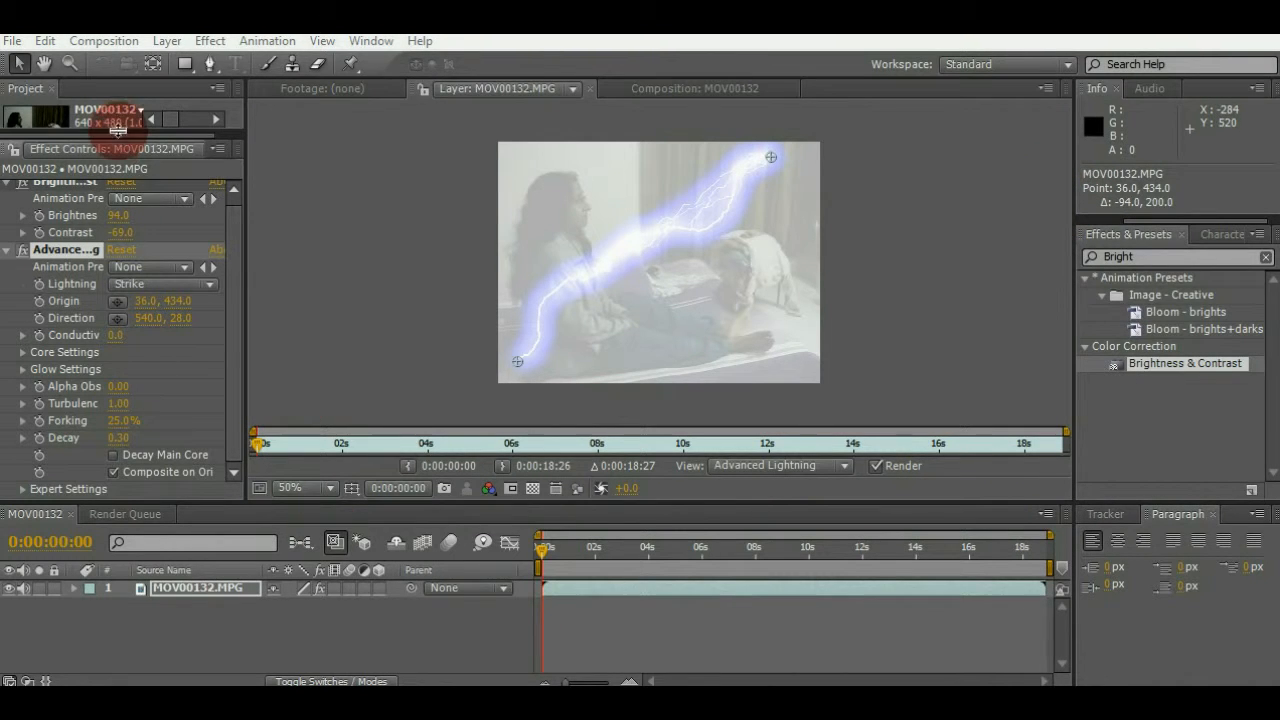
- Enlarge the Project panel, then move the lightning's origin to the bed's front edge and its direction point to about 202, 94
{"action": "left_click_drag", "start_coordinate": [117, 135], "coordinate": [114, 606]}
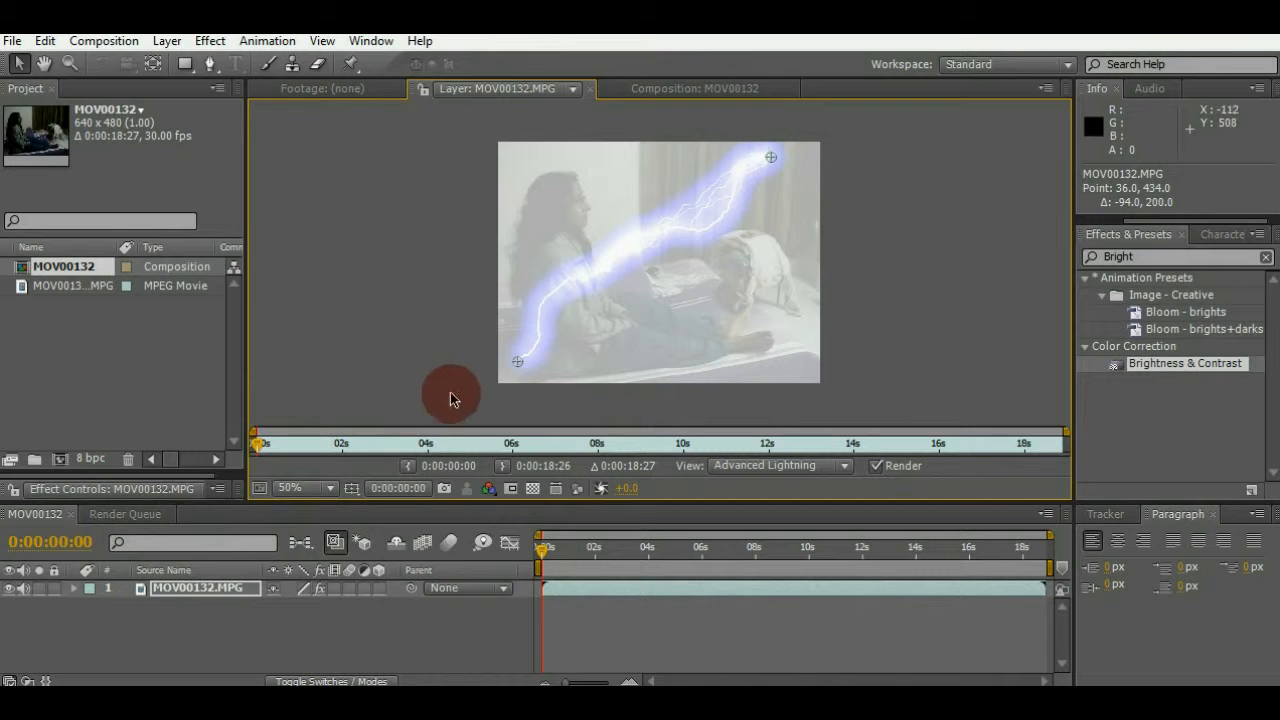
{"action": "left_click", "coordinate": [521, 363]}
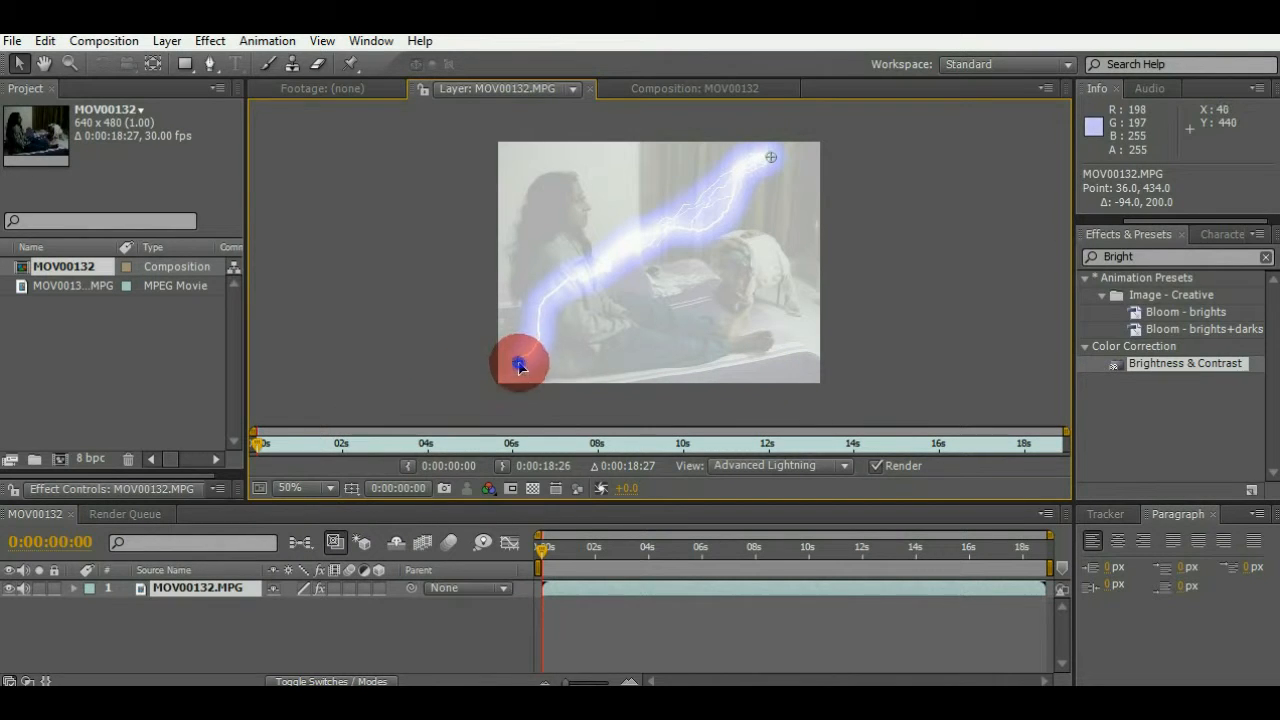
{"action": "left_click_drag", "start_coordinate": [519, 364], "coordinate": [670, 359]}
{"action": "left_click_drag", "start_coordinate": [780, 157], "coordinate": [600, 190]}
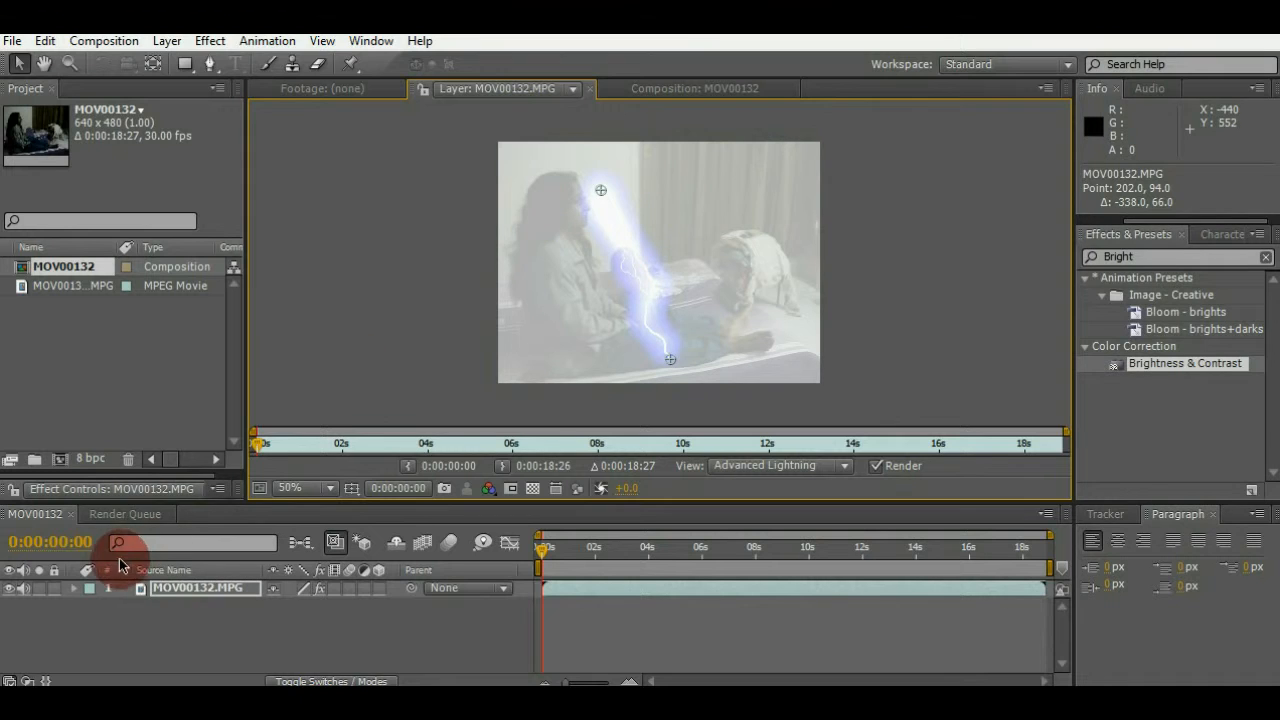
- Add the MOV00132 composition to the Render Queue
{"action": "left_click", "coordinate": [119, 490]}
{"action": "left_click", "coordinate": [140, 514]}
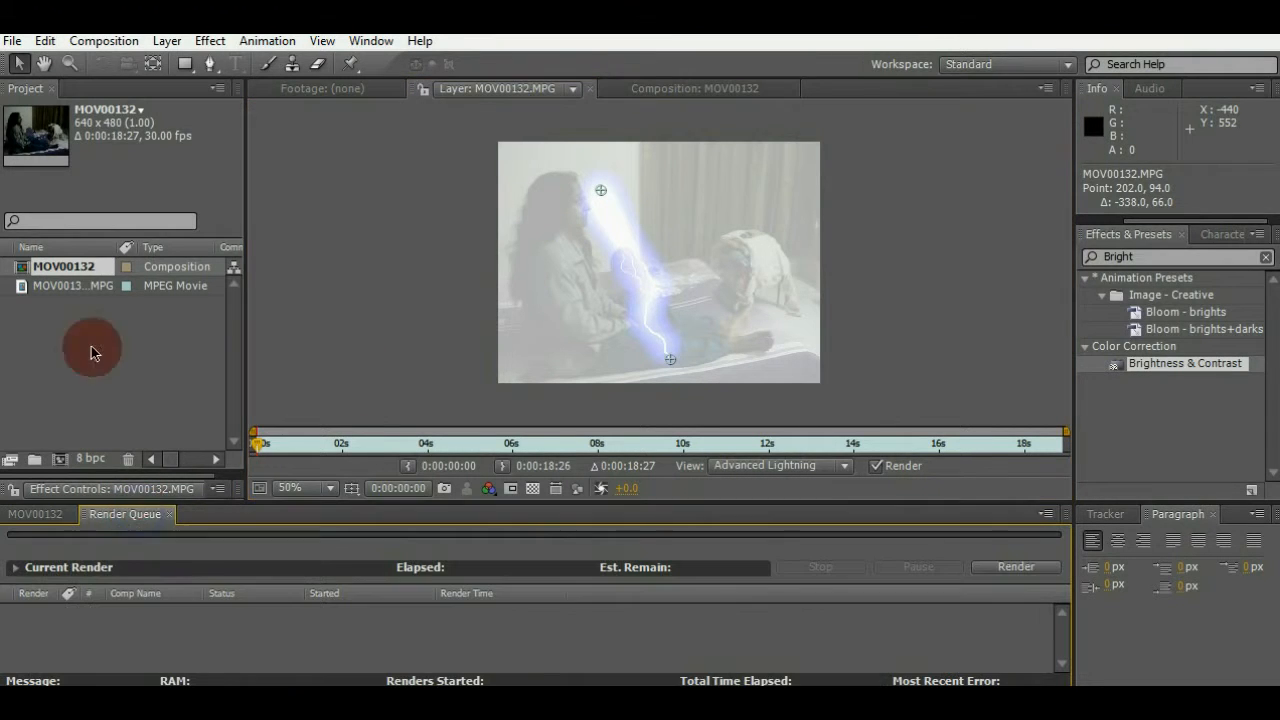
{"action": "left_click", "coordinate": [83, 270]}
{"action": "left_click_drag", "start_coordinate": [83, 270], "coordinate": [171, 615]}
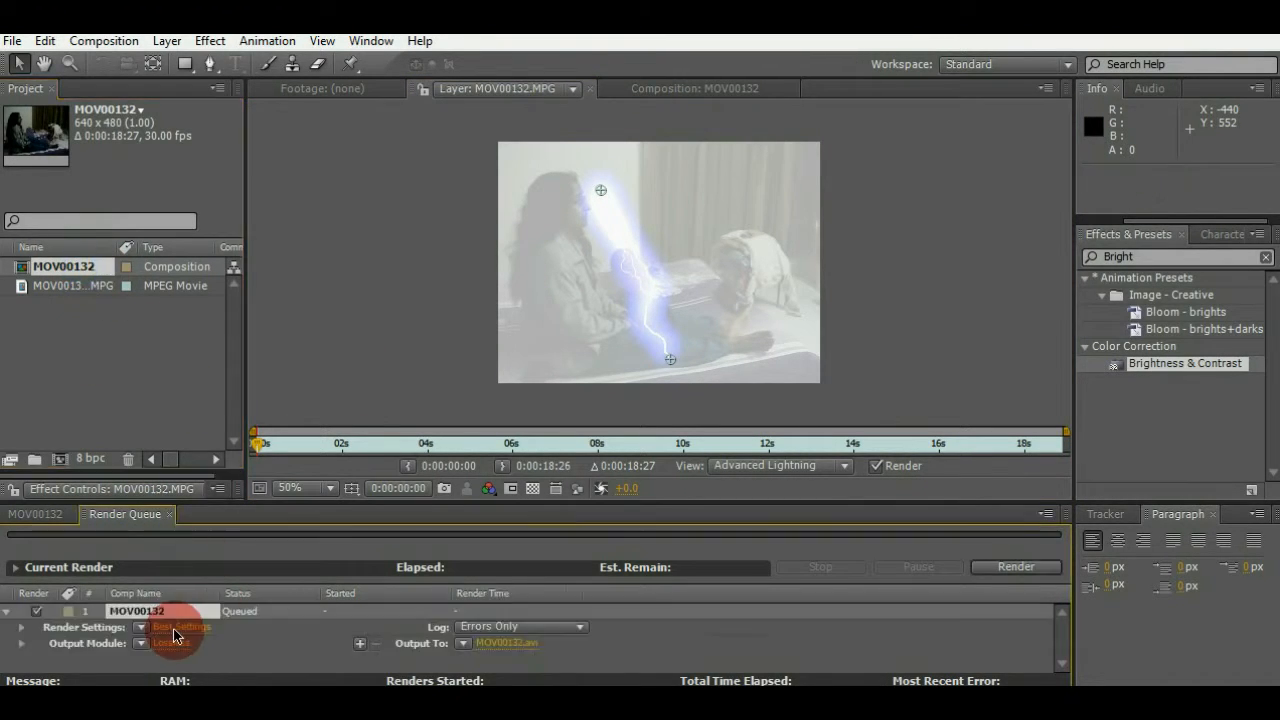
{"action": "left_click", "coordinate": [660, 661]}
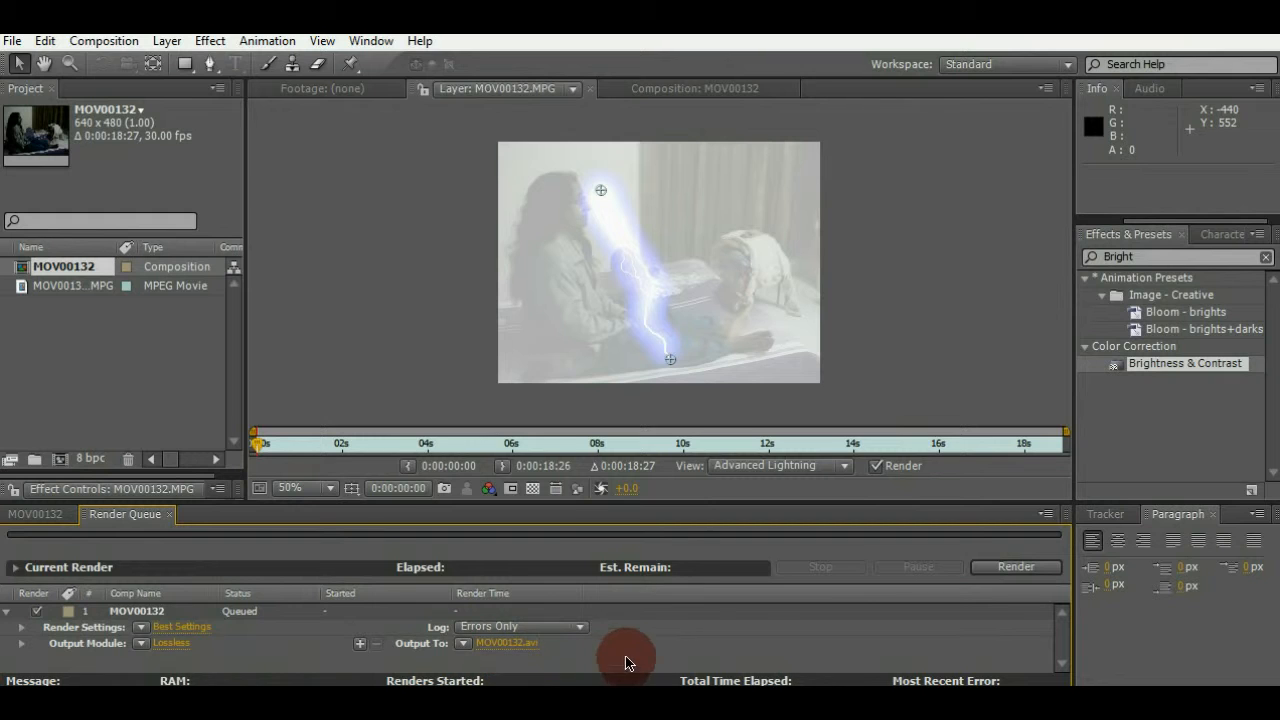
- Move the lightning's origin to about 434, 326 near the feet and return to the Render Queue
{"action": "left_click_drag", "start_coordinate": [675, 355], "coordinate": [718, 307]}
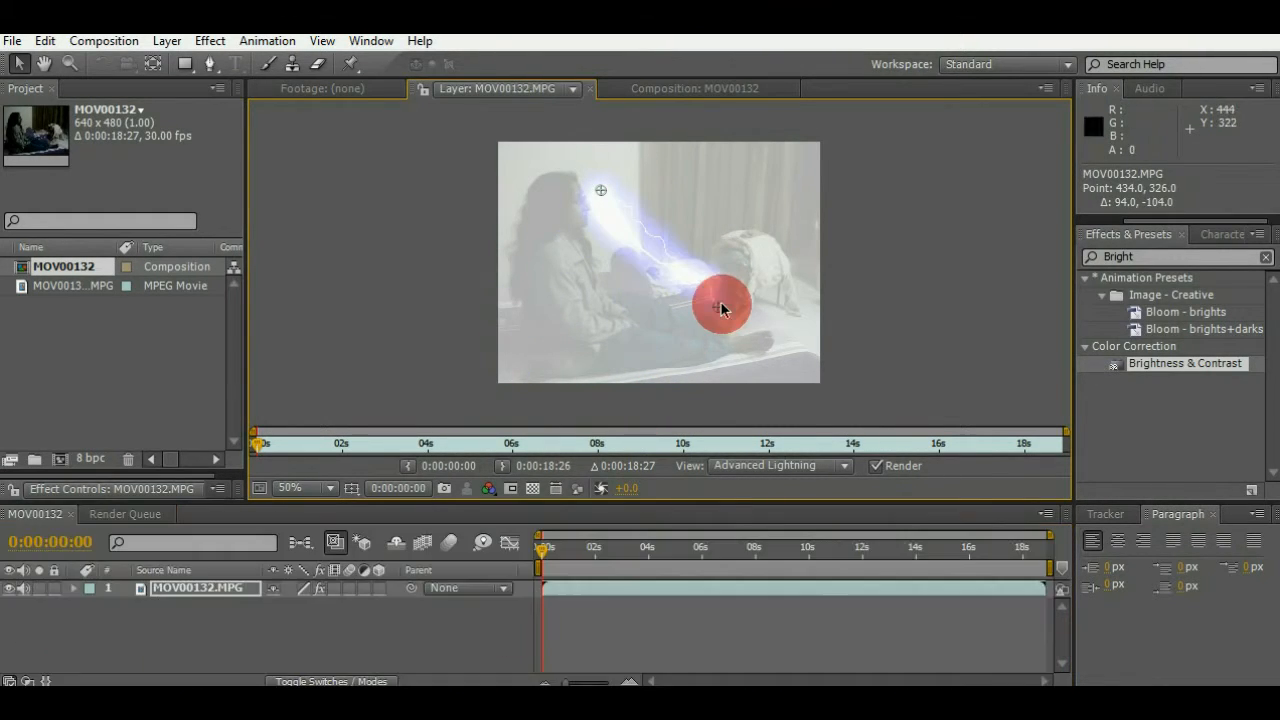
{"action": "left_click", "coordinate": [124, 514]}
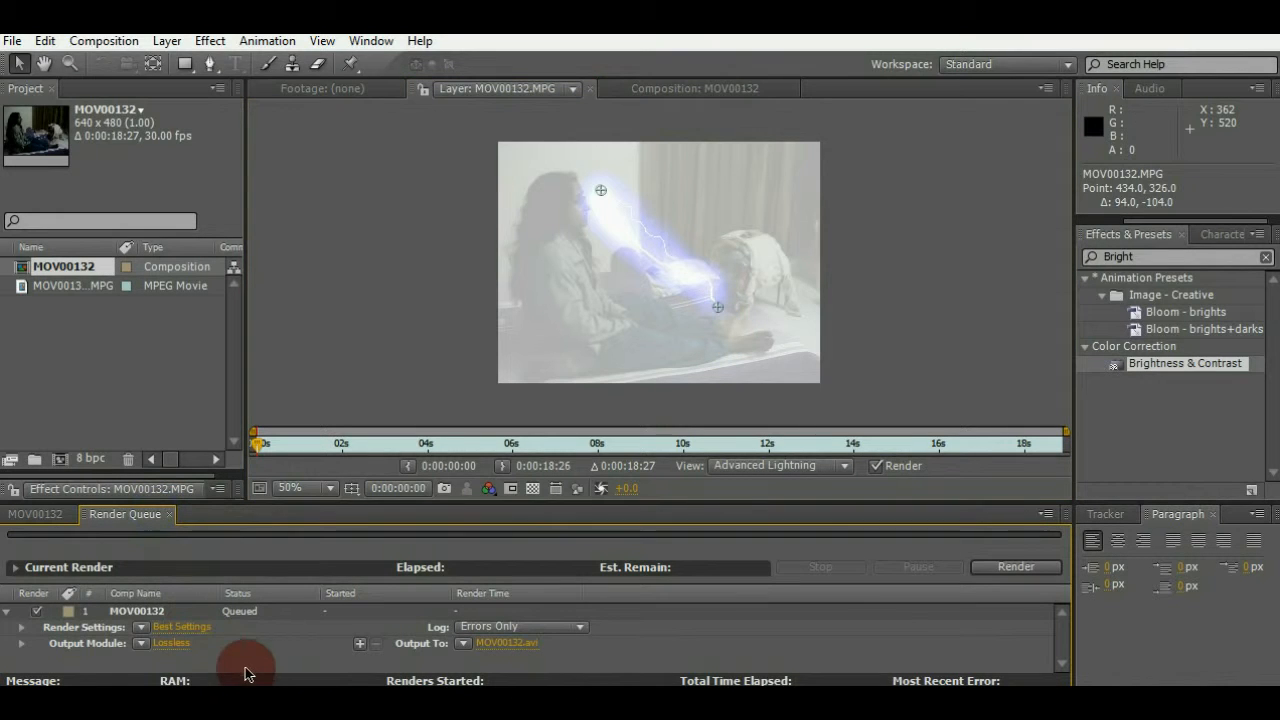
- Accept the queued composition's render settings with Best quality and Full resolution
{"action": "left_click", "coordinate": [175, 630]}
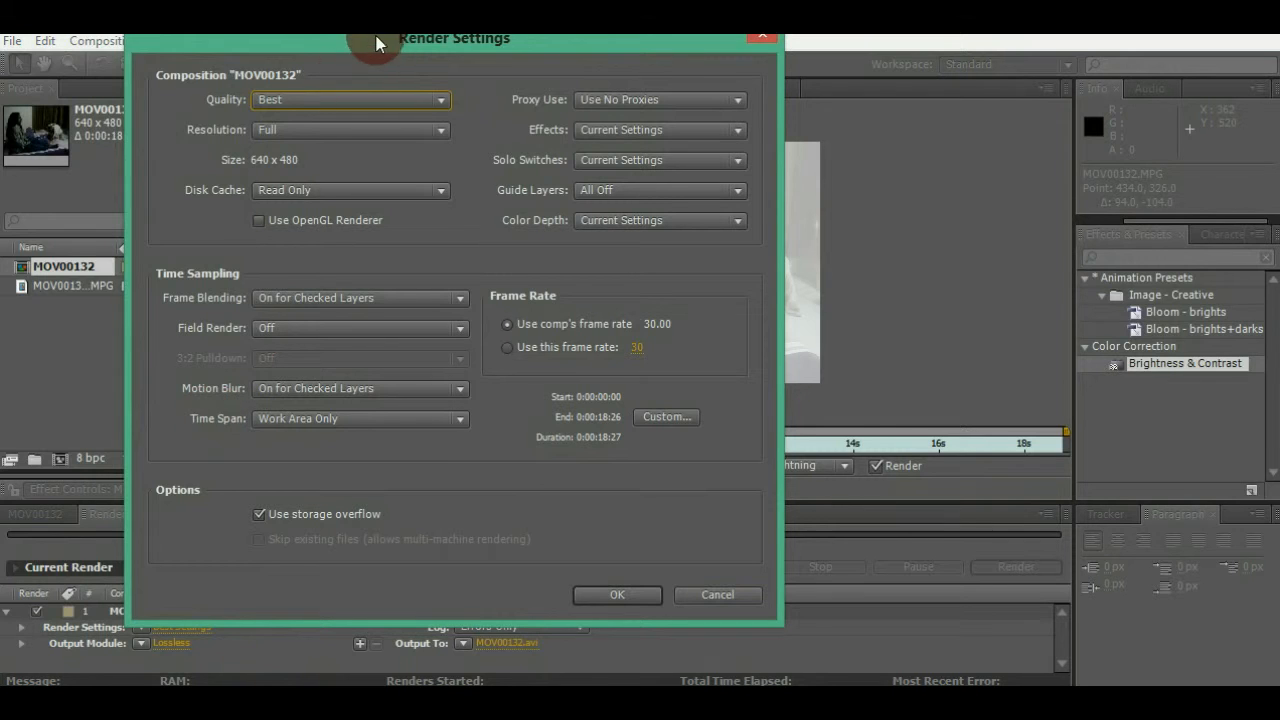
{"action": "left_click_drag", "start_coordinate": [384, 45], "coordinate": [506, 76]}
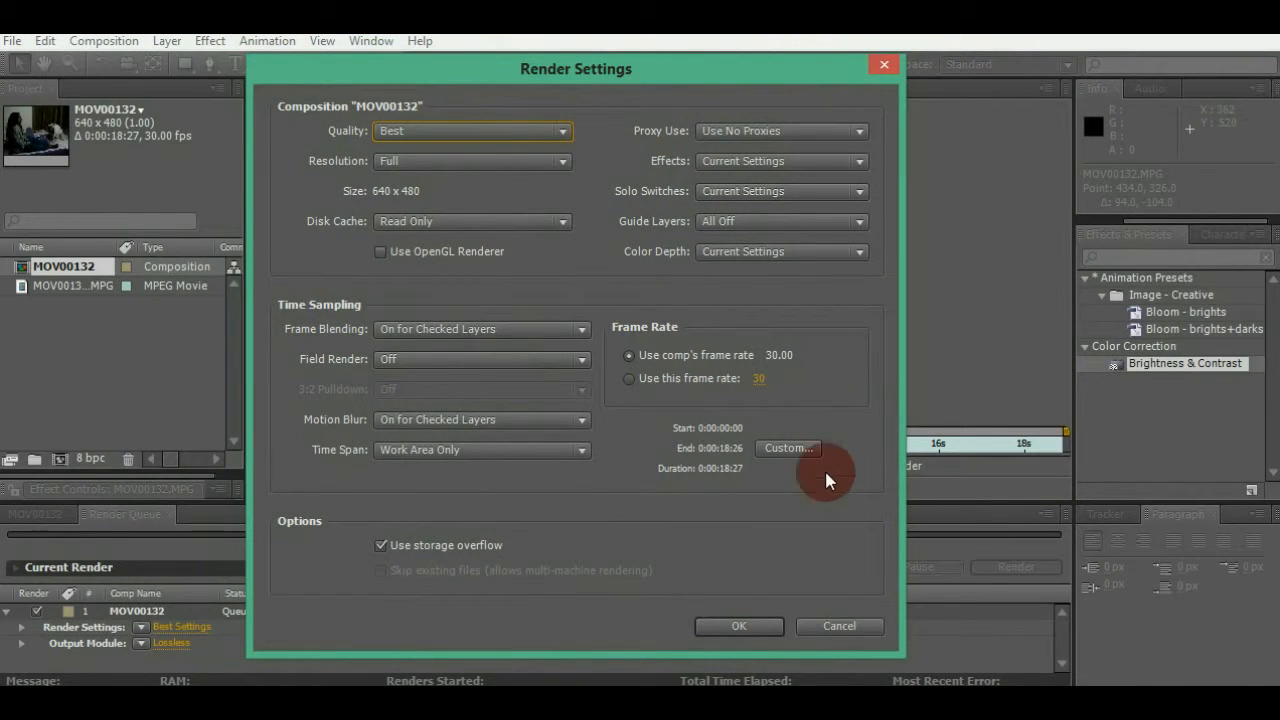
{"action": "left_click", "coordinate": [740, 626]}
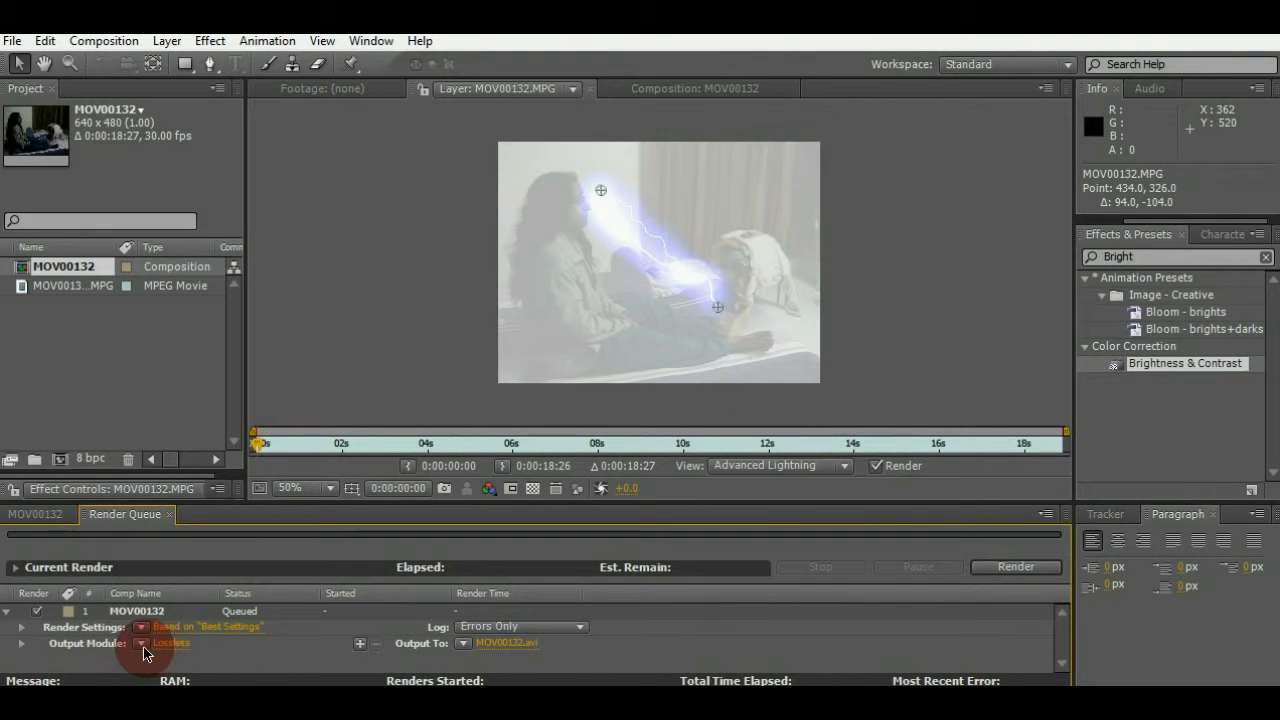
- Set the output module's format to FLV
{"action": "left_click", "coordinate": [170, 643]}
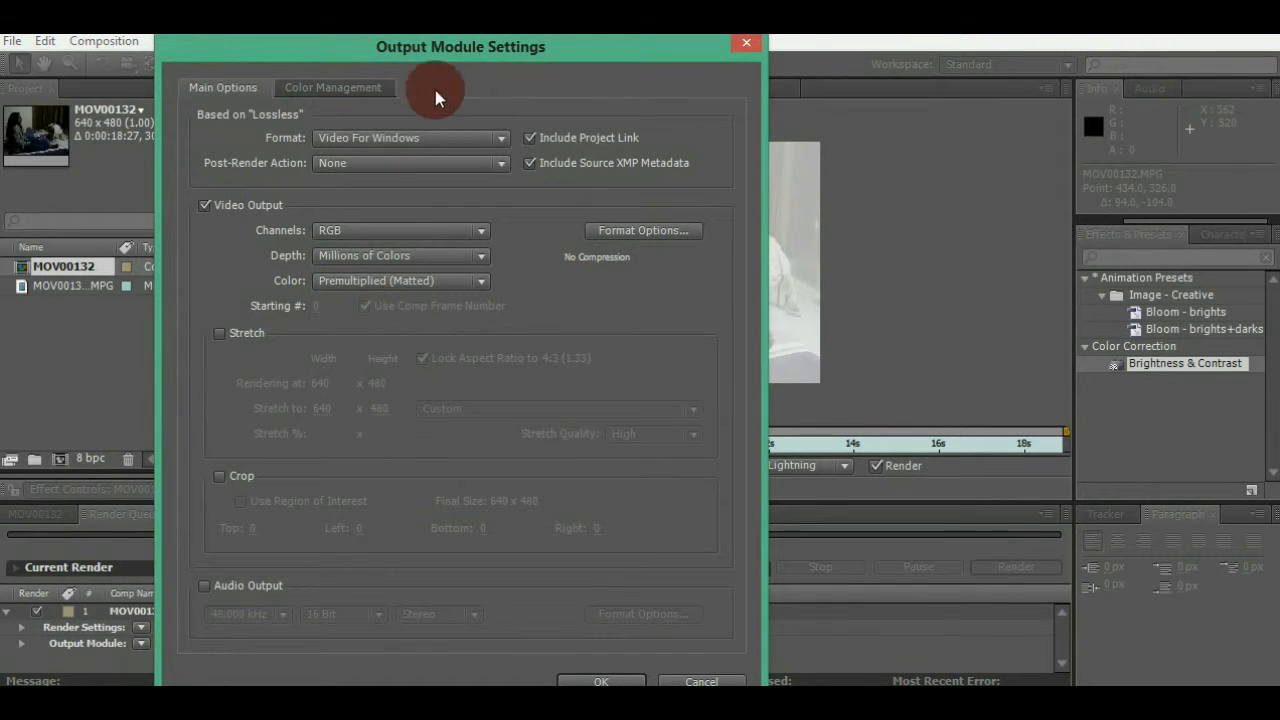
{"action": "left_click_drag", "start_coordinate": [471, 50], "coordinate": [610, 56]}
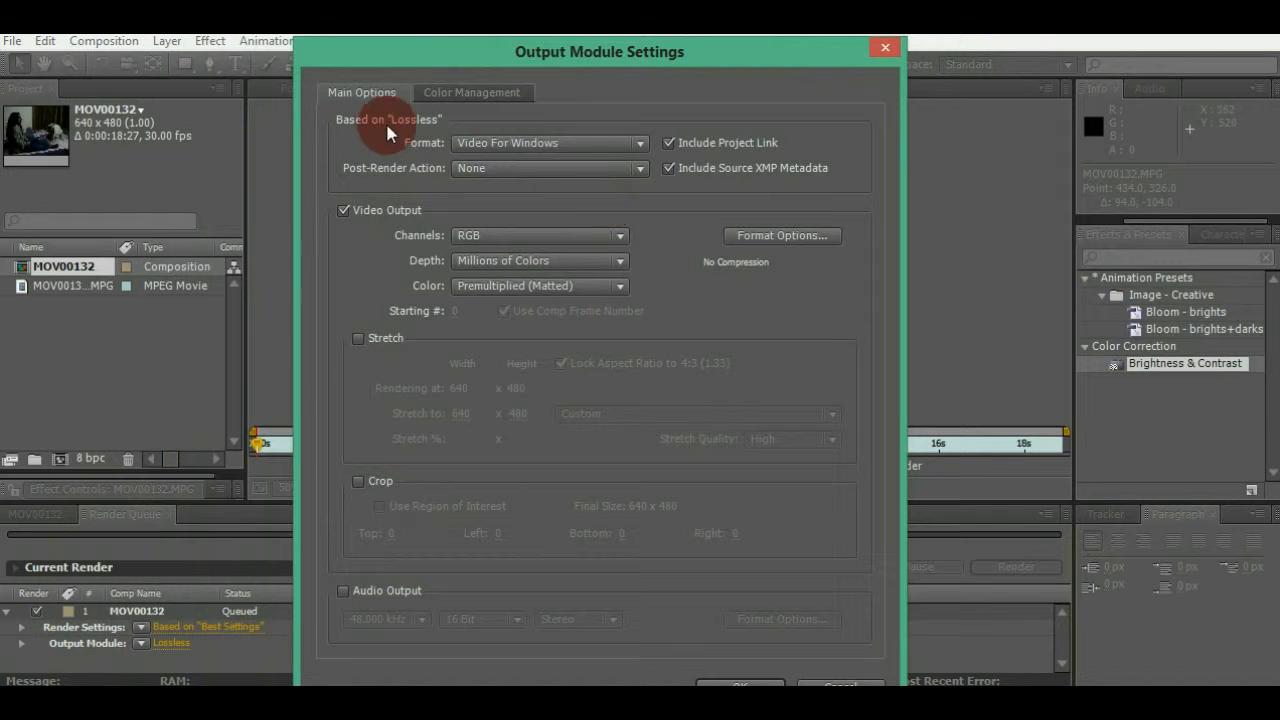
{"action": "left_click", "coordinate": [504, 143]}
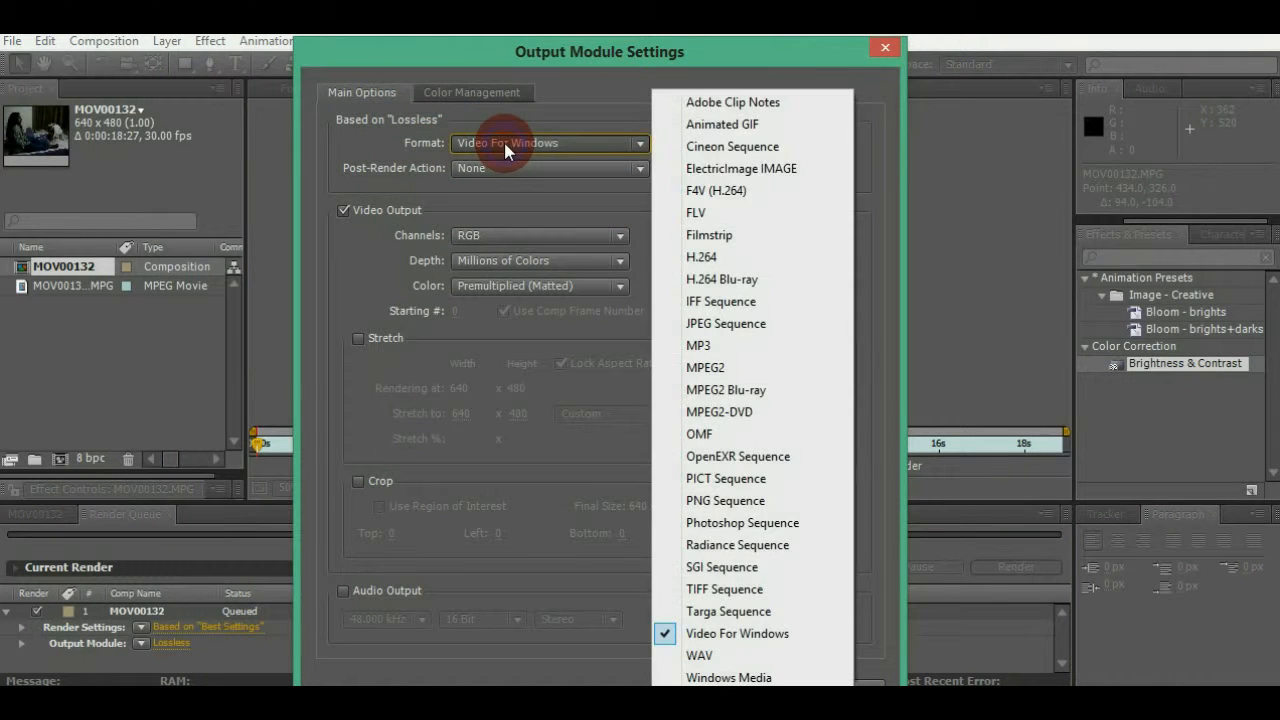
{"action": "left_click", "coordinate": [787, 213]}
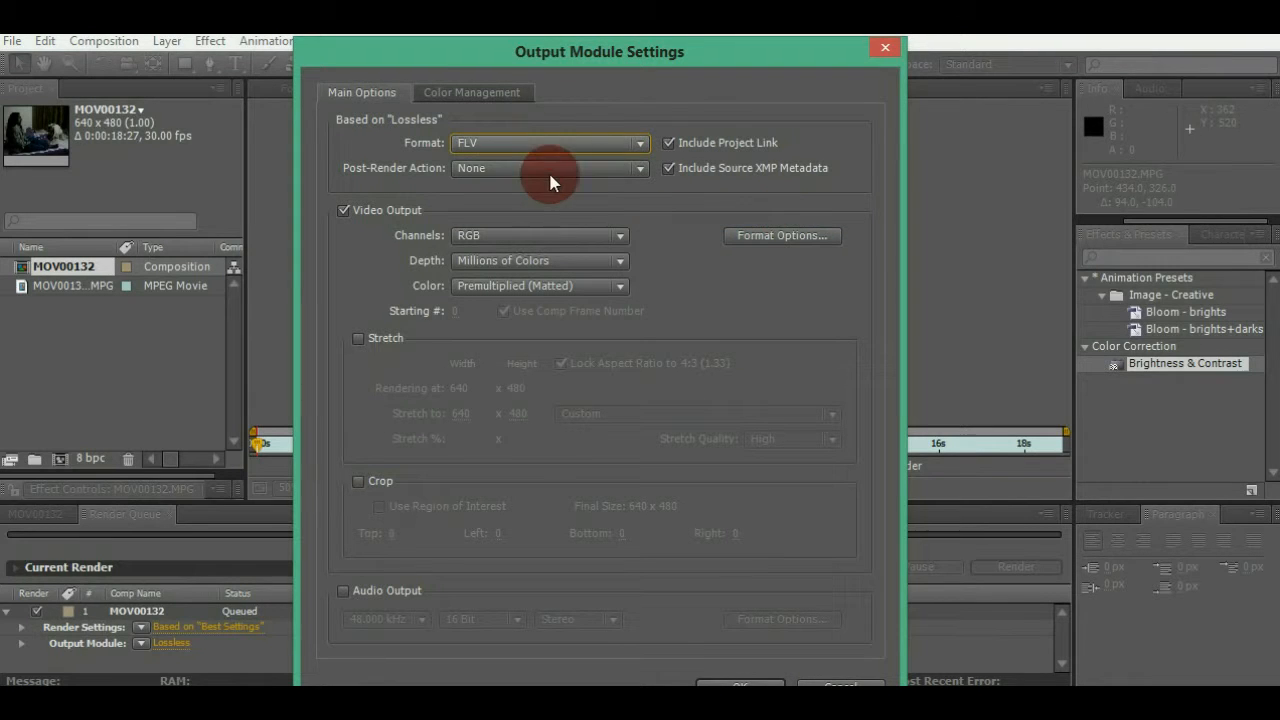
- In the FLV format options, keep the Custom preset and change the frame size in the comments to 640 x480
{"action": "left_click", "coordinate": [810, 236]}
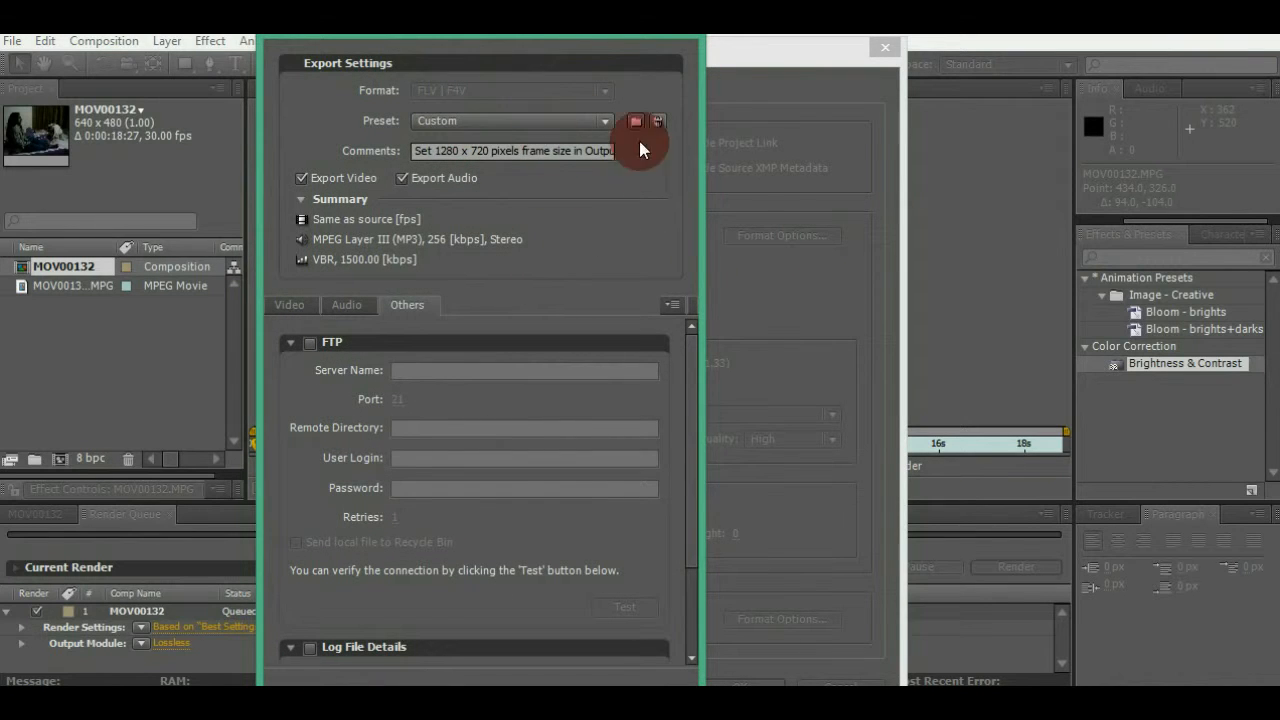
{"action": "left_click", "coordinate": [469, 123]}
{"action": "left_click", "coordinate": [492, 153]}
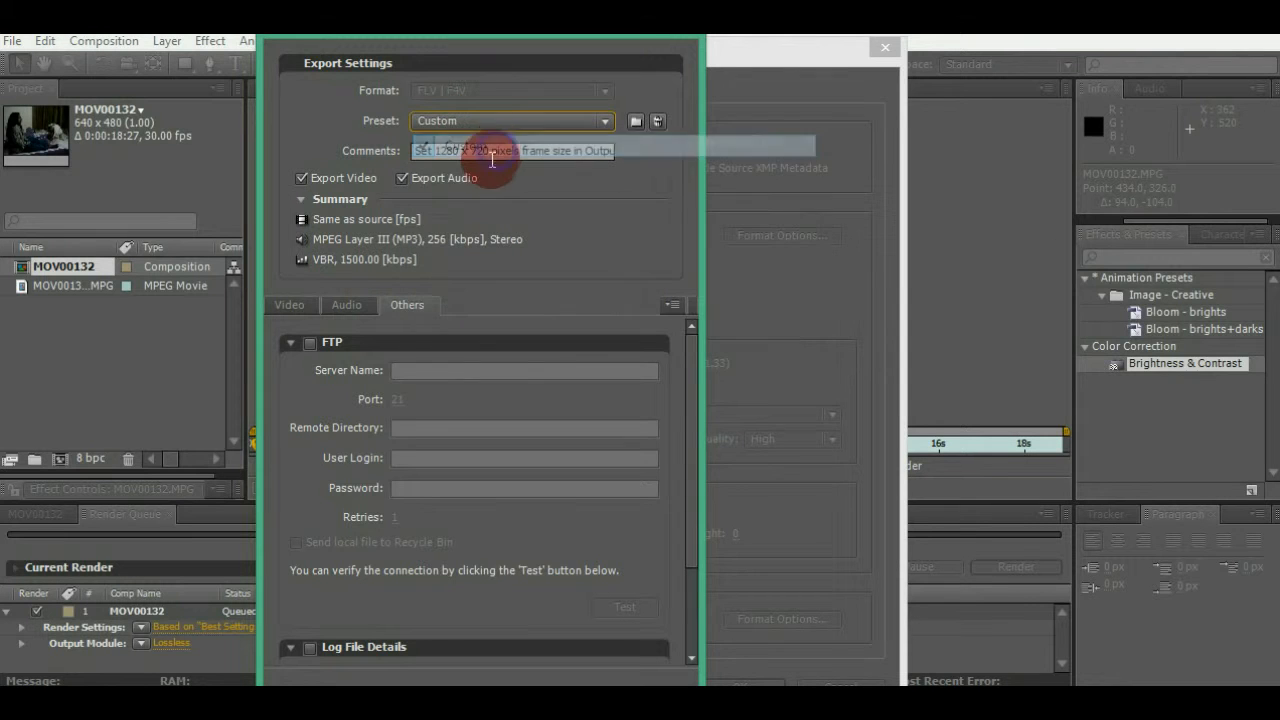
{"action": "double_click", "coordinate": [436, 152]}
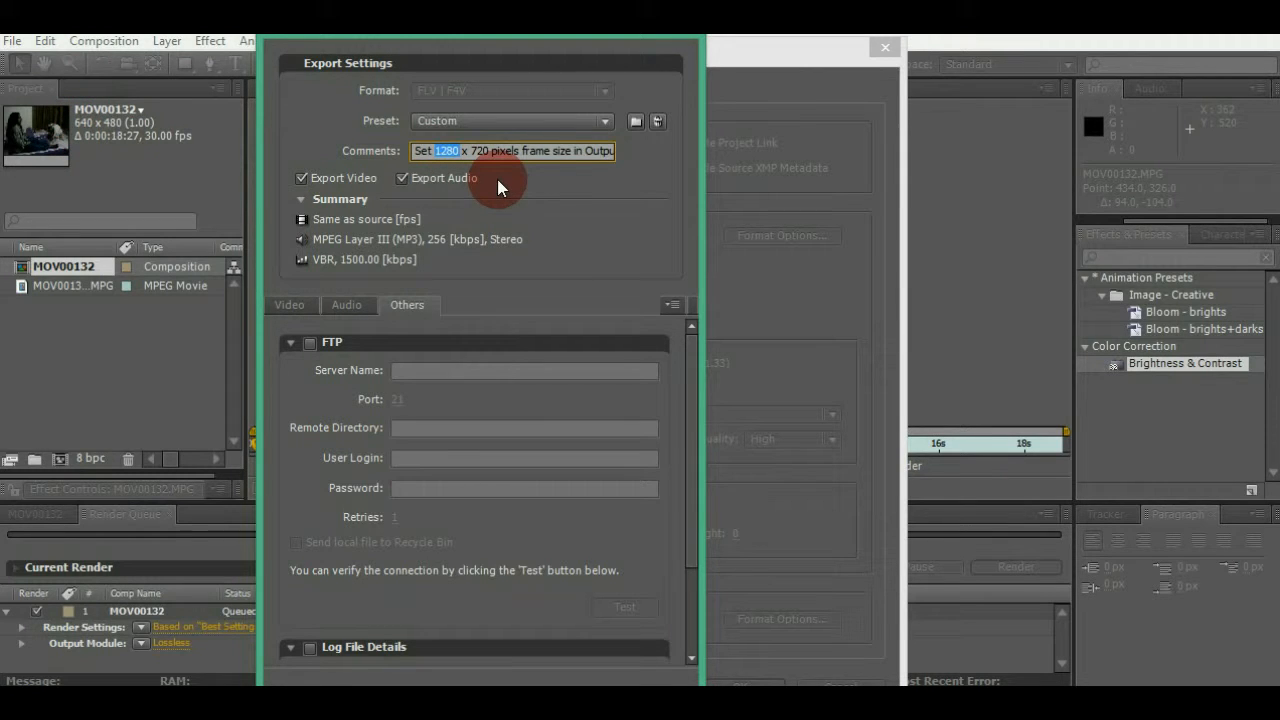
{"action": "type", "text": "640"}
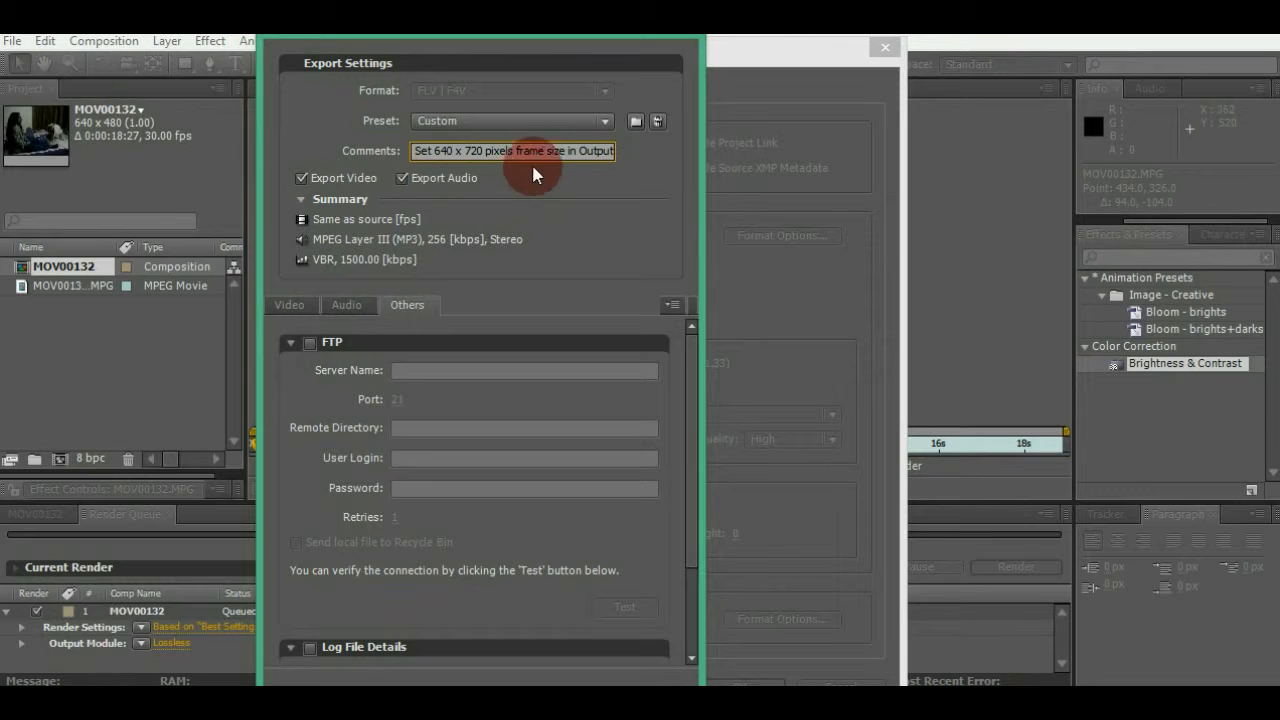
{"action": "double_click", "coordinate": [474, 151]}
{"action": "type", "text": "480"}
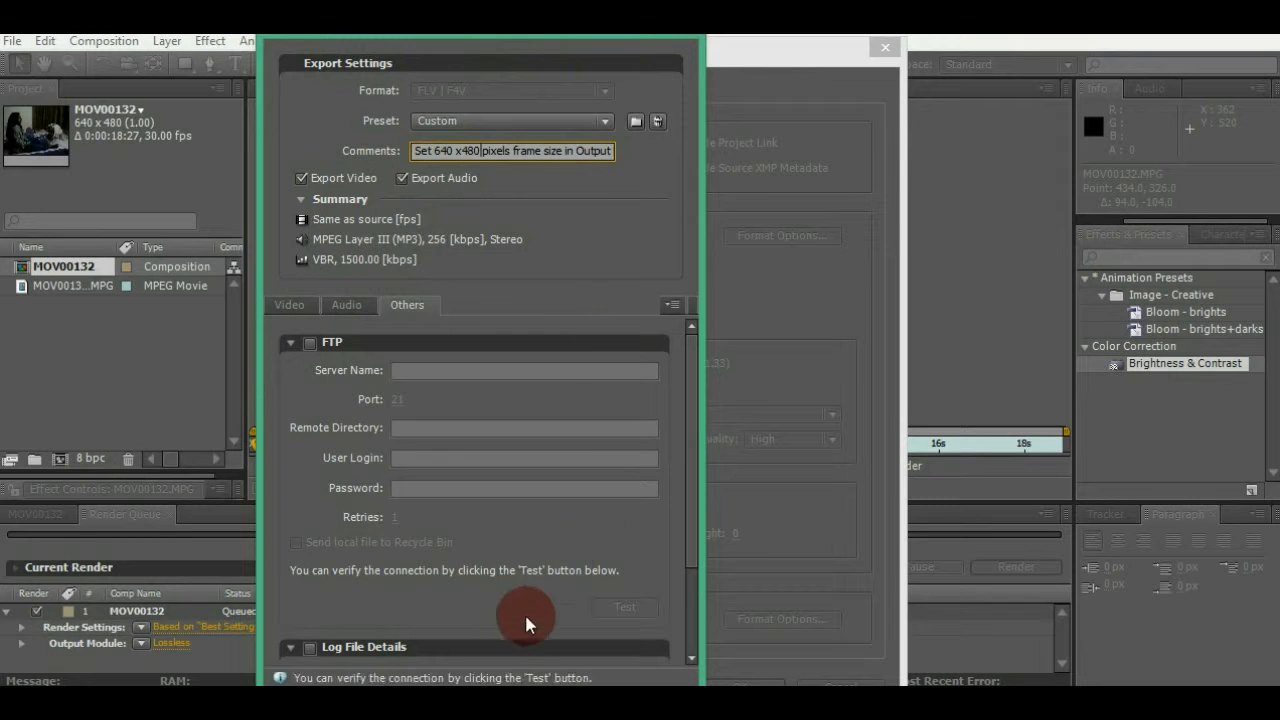
- Check the audio settings, then keep the On2 VP6 video codec and the Same as source frame rate
{"action": "left_click", "coordinate": [345, 306]}
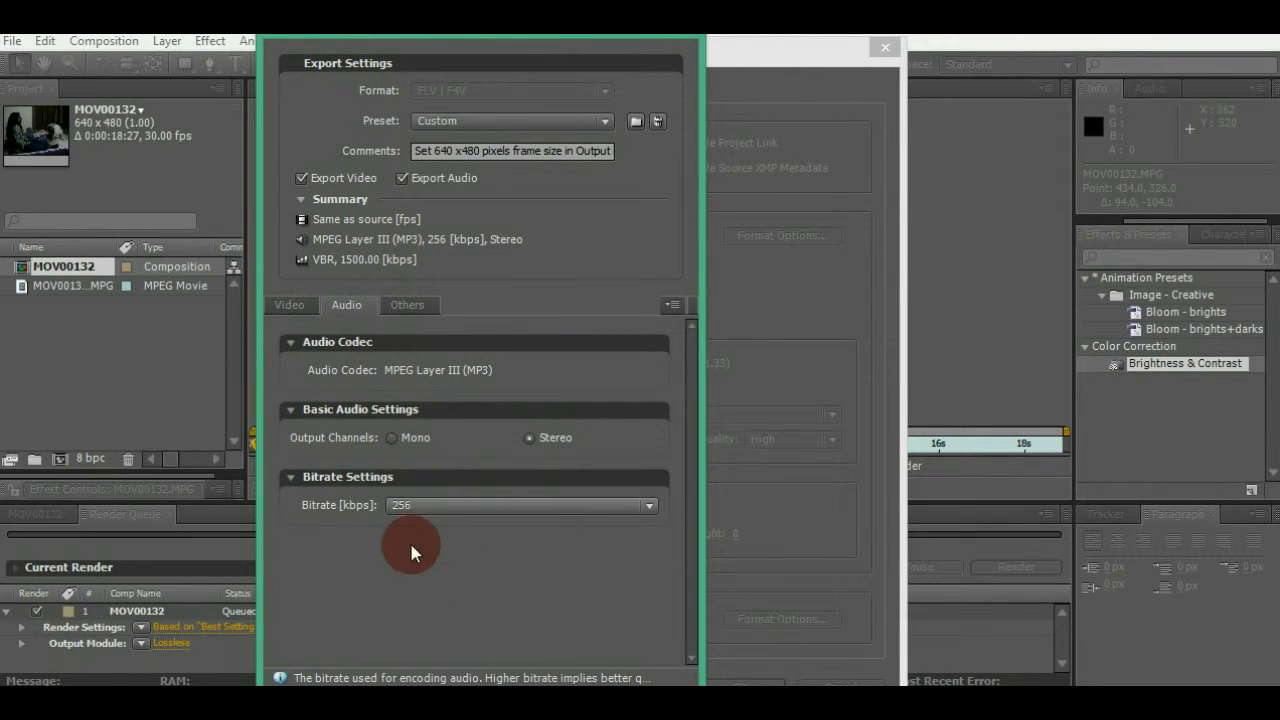
{"action": "left_click", "coordinate": [299, 302]}
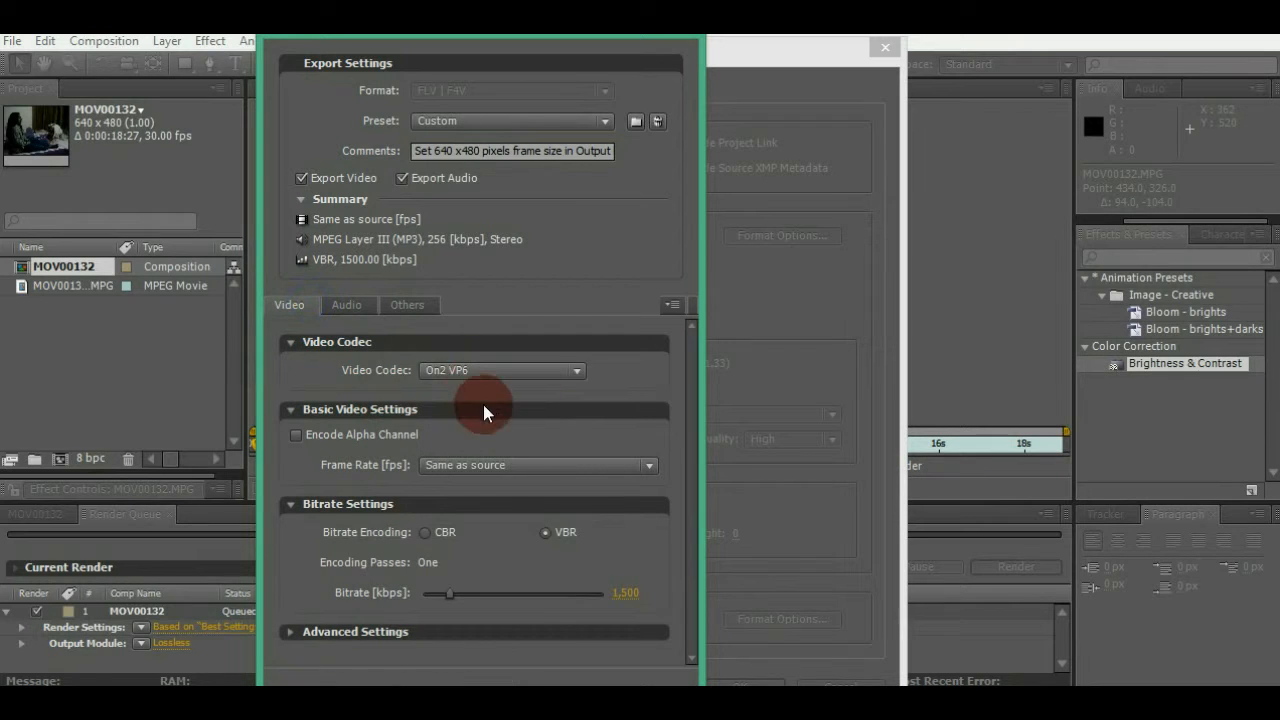
{"action": "left_click", "coordinate": [466, 370]}
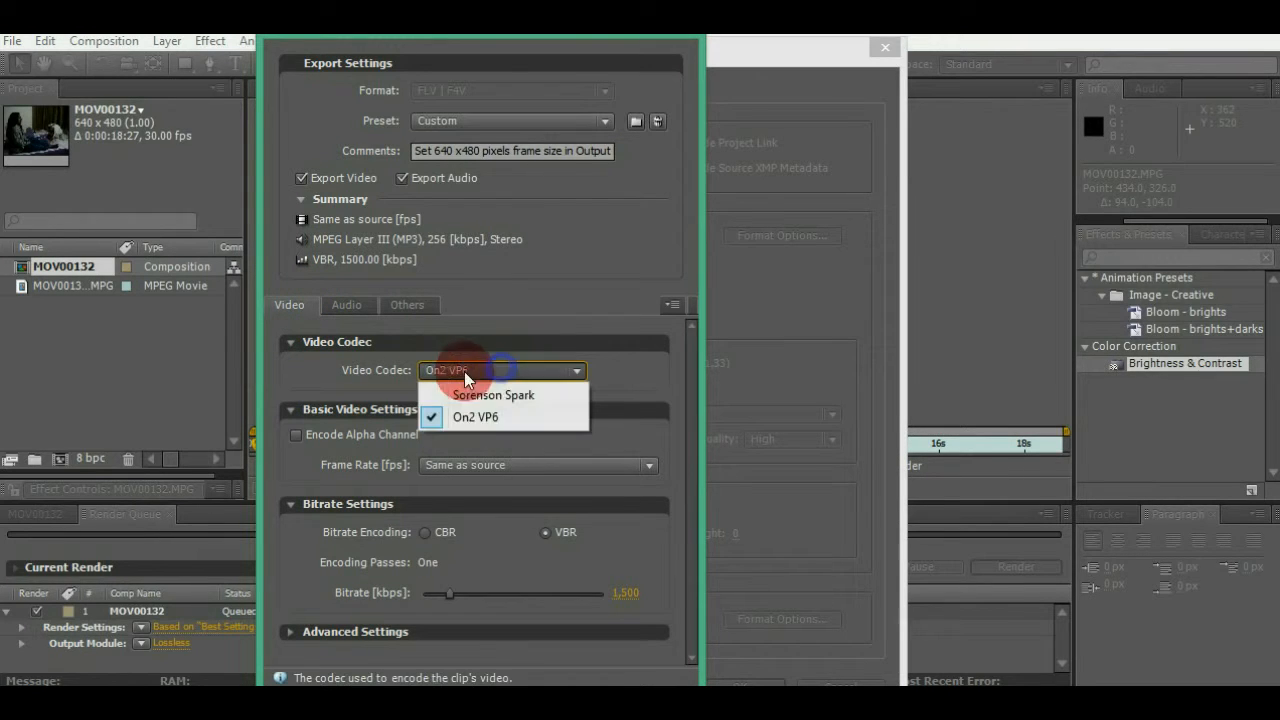
{"action": "left_click", "coordinate": [507, 422]}
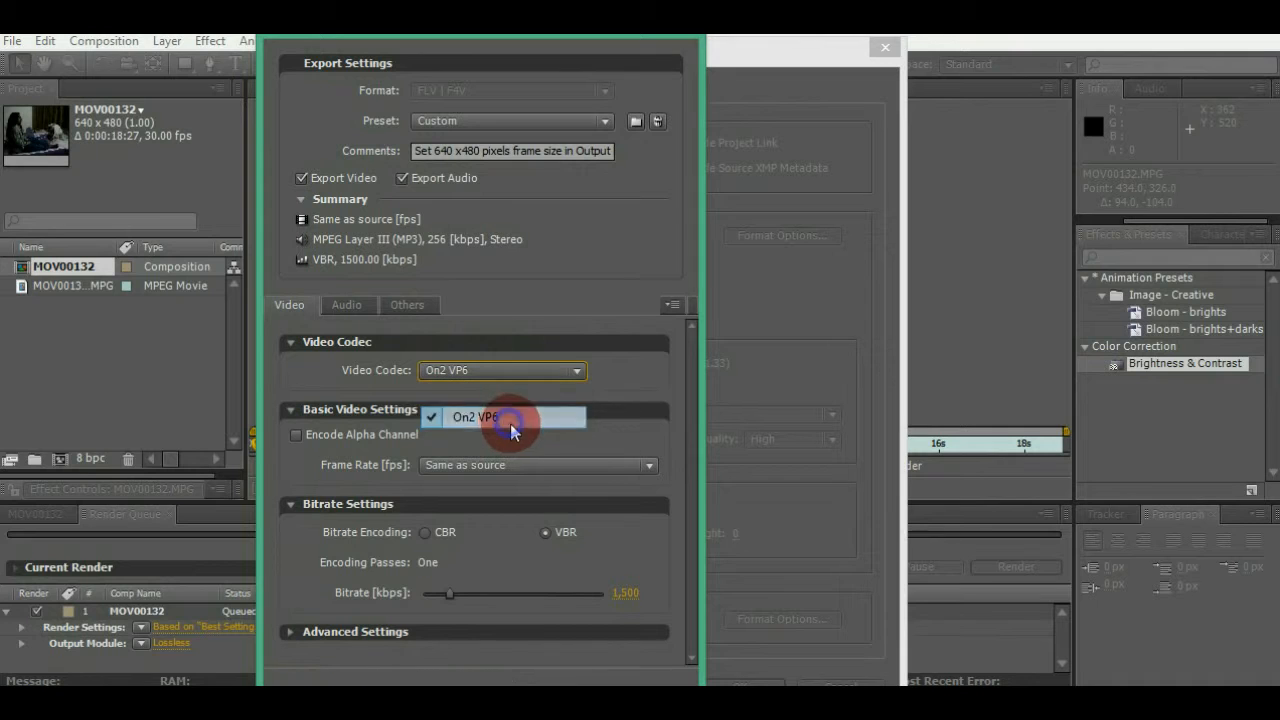
{"action": "left_click", "coordinate": [464, 466]}
{"action": "left_click", "coordinate": [495, 490]}
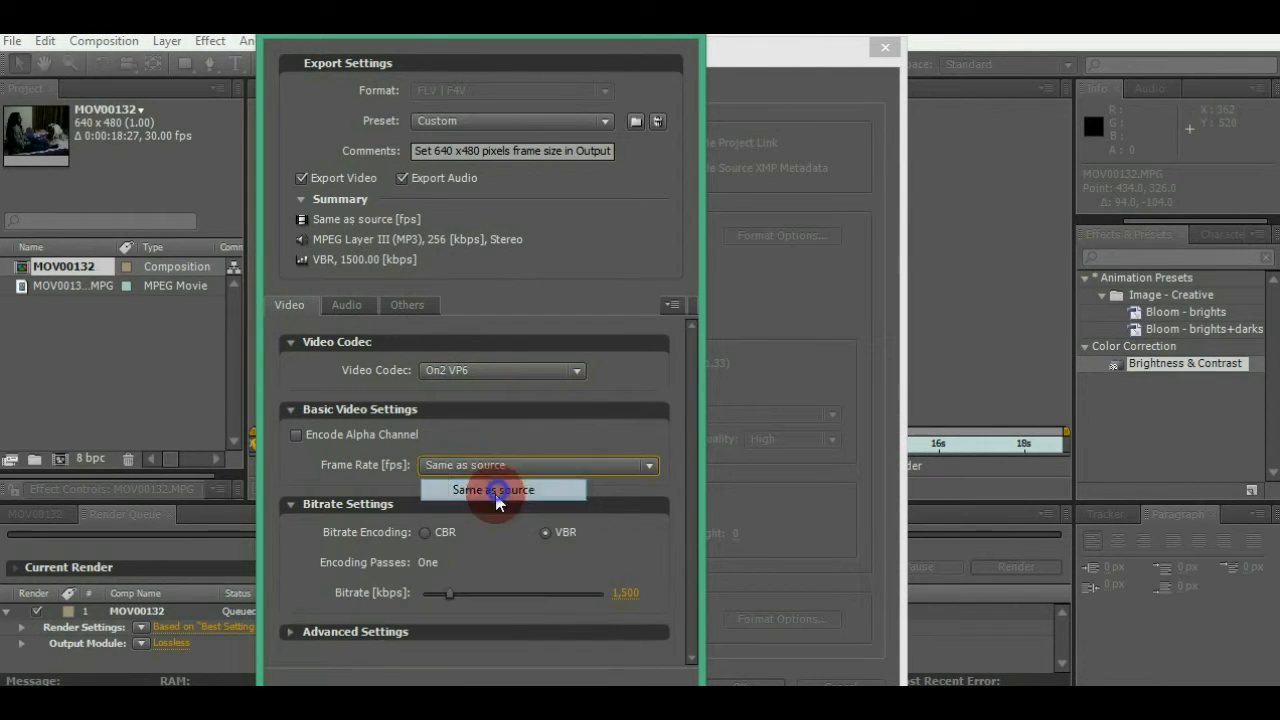
- Expand the advanced video settings and set the VBR bitrate to about 1,511 kbps
{"action": "left_click", "coordinate": [294, 631]}
{"action": "mouse_move", "coordinate": [449, 594]}
{"action": "left_mouse_down"}
{"action": "mouse_move", "coordinate": [488, 599]}
{"action": "mouse_move", "coordinate": [454, 597]}
{"action": "left_mouse_up"}
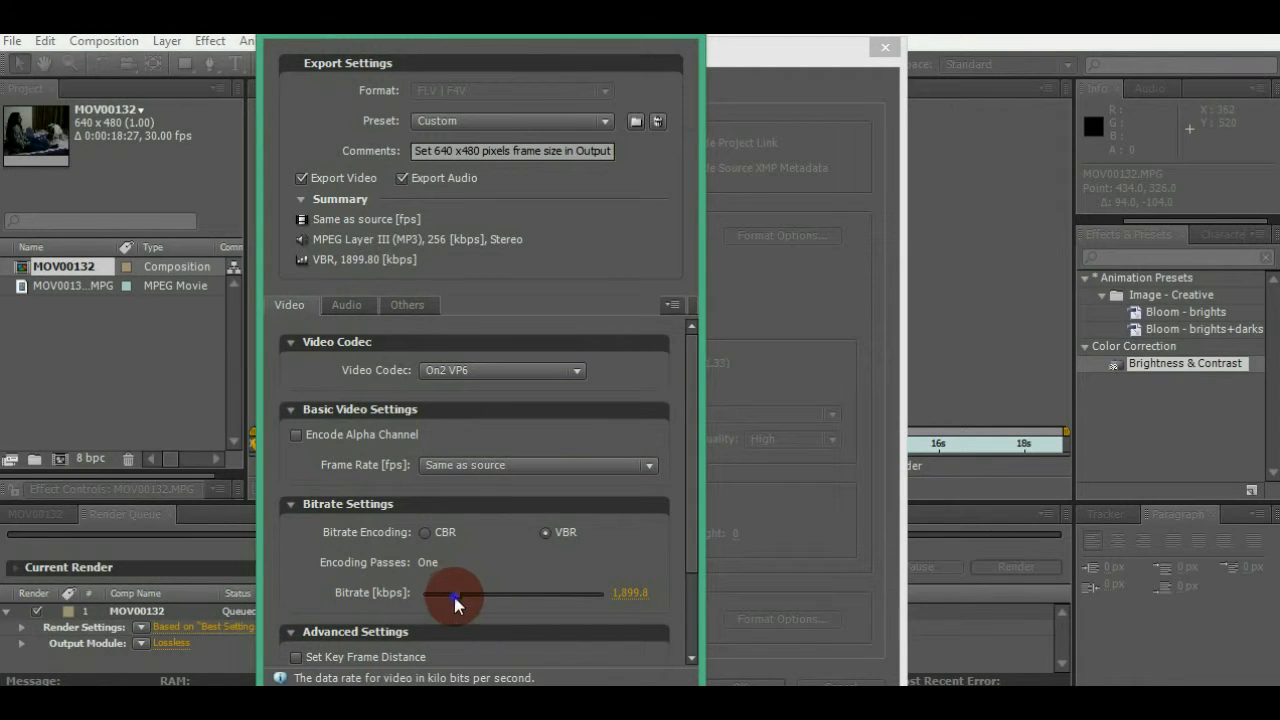
{"action": "left_click_drag", "start_coordinate": [692, 526], "coordinate": [694, 630]}
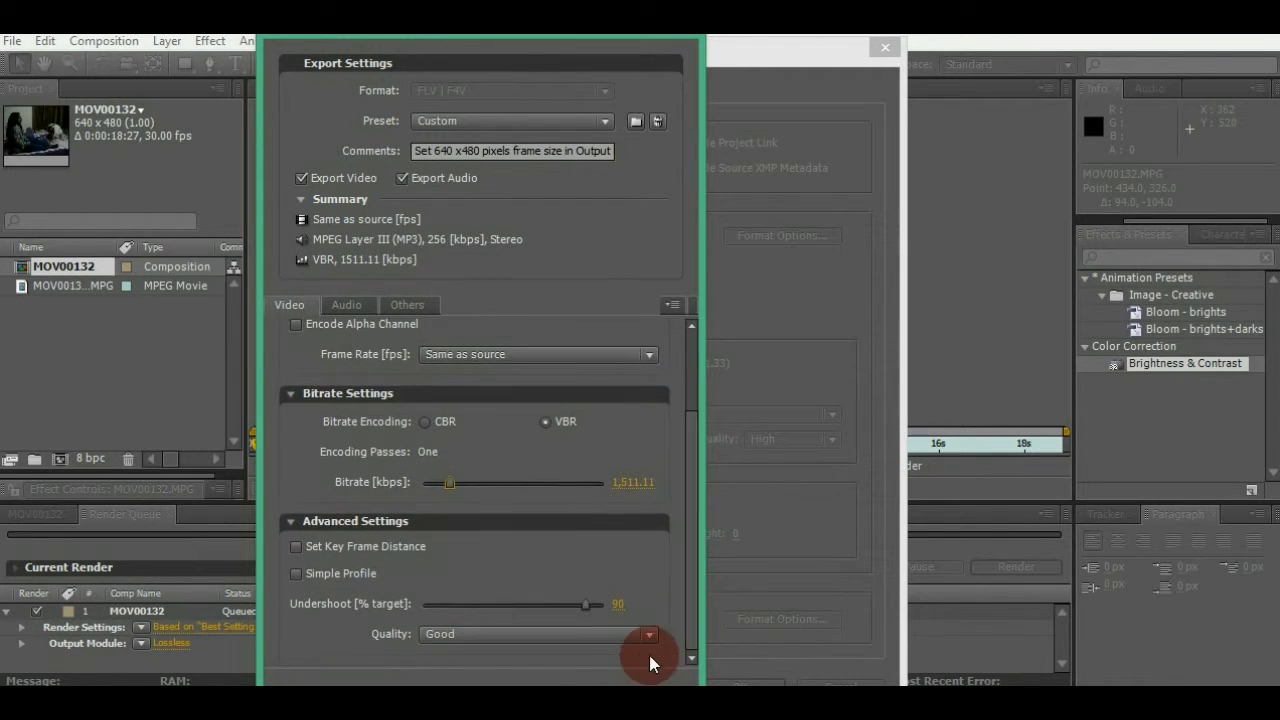
- Review the encoding quality choices, keep Good, and close the FLV format options and output module settings
{"action": "left_click", "coordinate": [454, 637]}
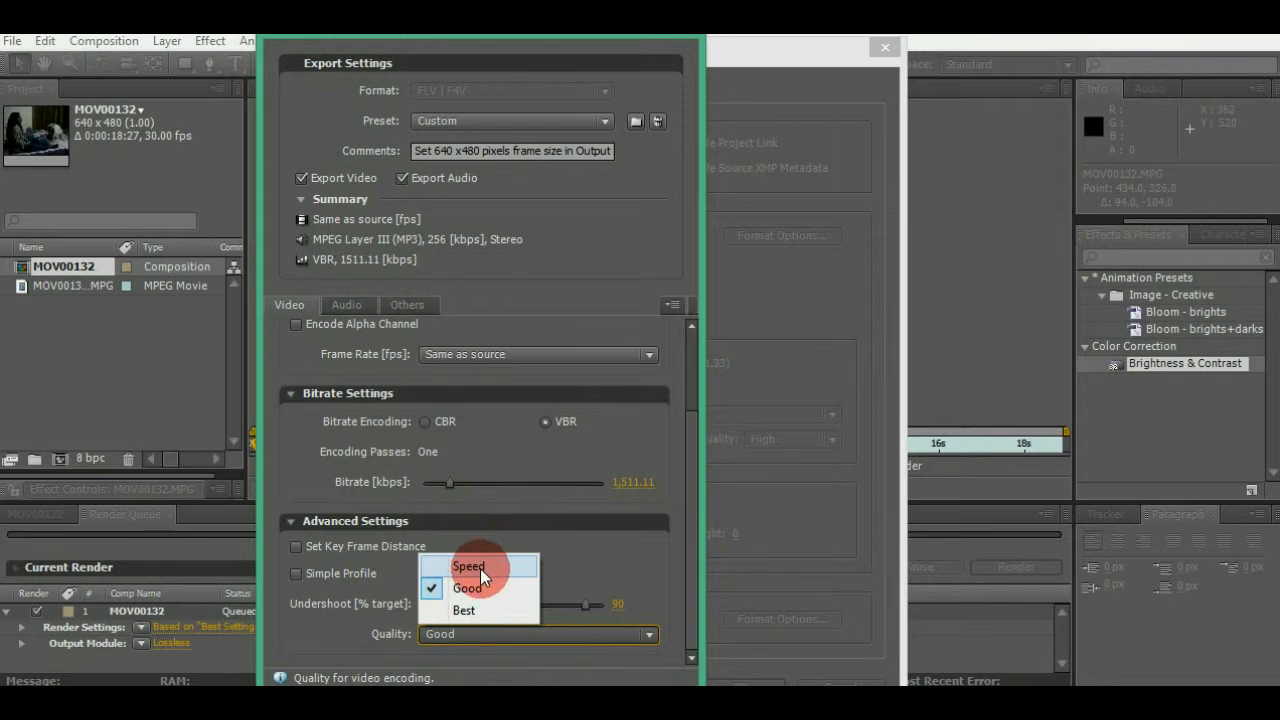
{"action": "left_click", "coordinate": [479, 585]}
{"action": "left_click", "coordinate": [480, 637]}
{"action": "left_click", "coordinate": [490, 583]}
{"action": "left_click", "coordinate": [491, 634]}
{"action": "left_click", "coordinate": [494, 587]}
{"action": "left_click", "coordinate": [496, 636]}
{"action": "left_click", "coordinate": [501, 595]}
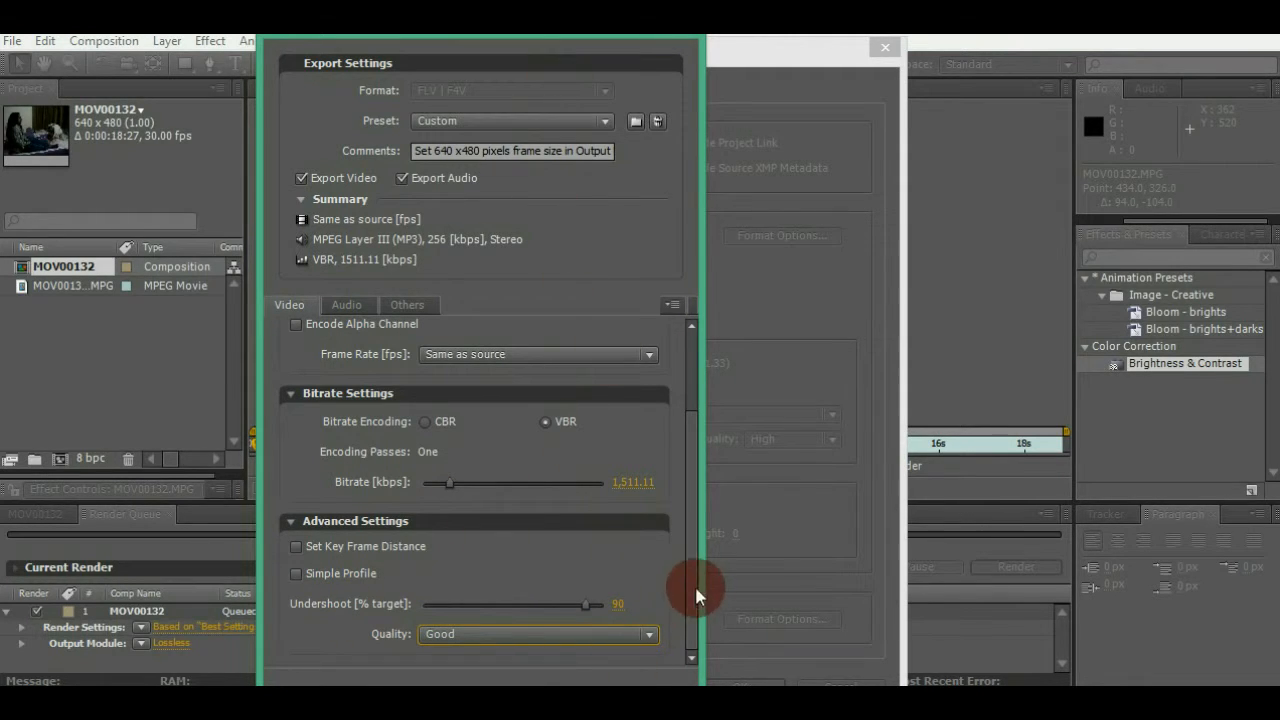
{"action": "left_click_drag", "start_coordinate": [524, 34], "coordinate": [576, 36]}
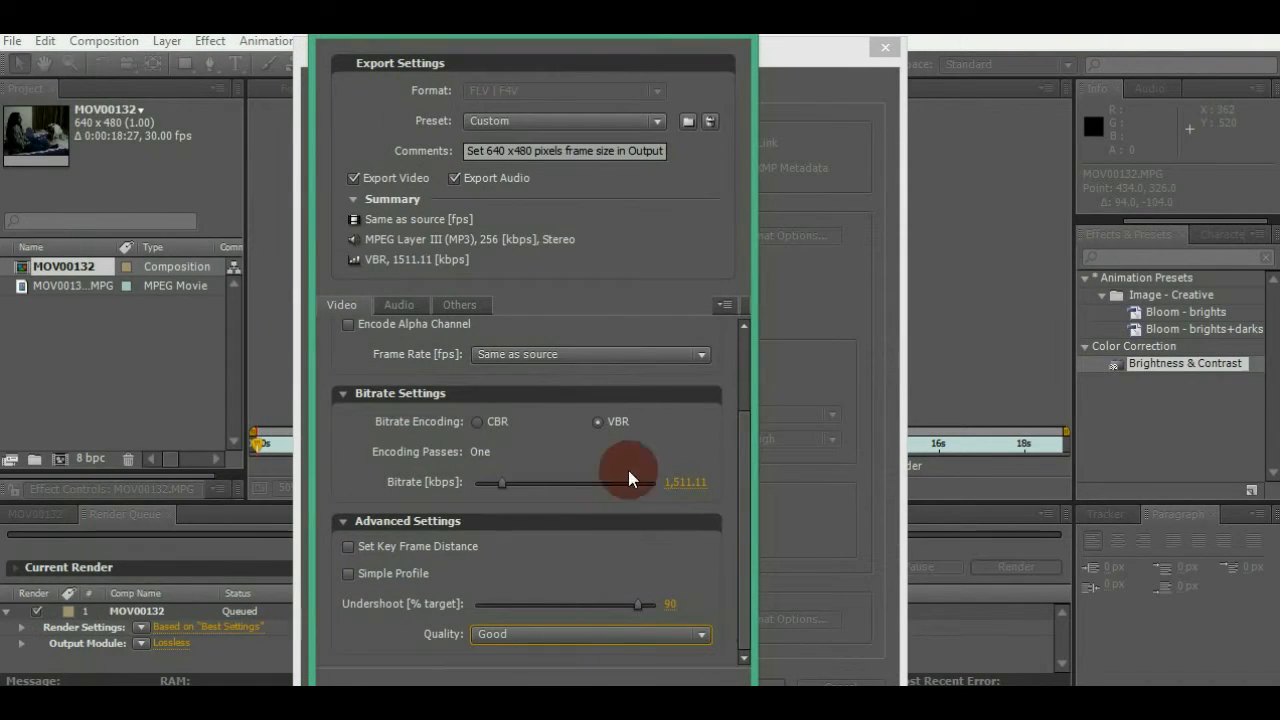
{"action": "left_click", "coordinate": [655, 559]}
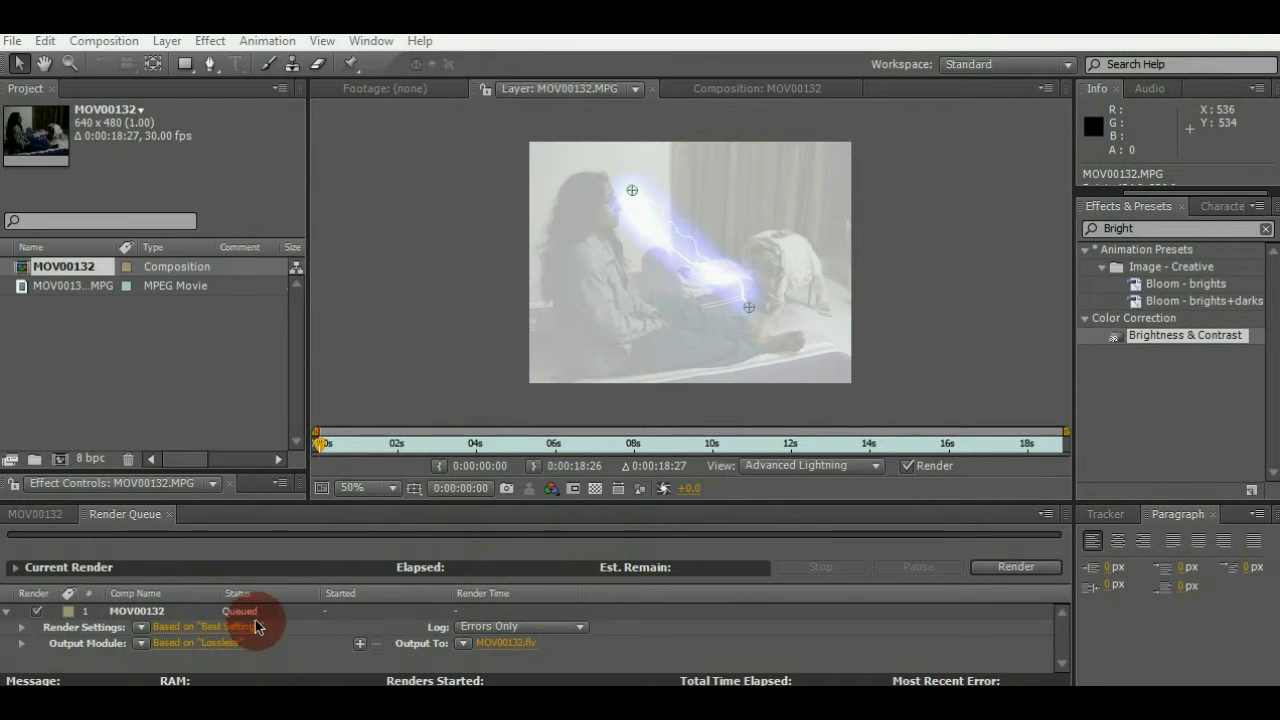
- Set the render's output file to gdgwgSdfgsdfgdfg on the Desktop in FLV format, and return to the MOV00132 timeline
{"action": "left_click", "coordinate": [516, 643]}
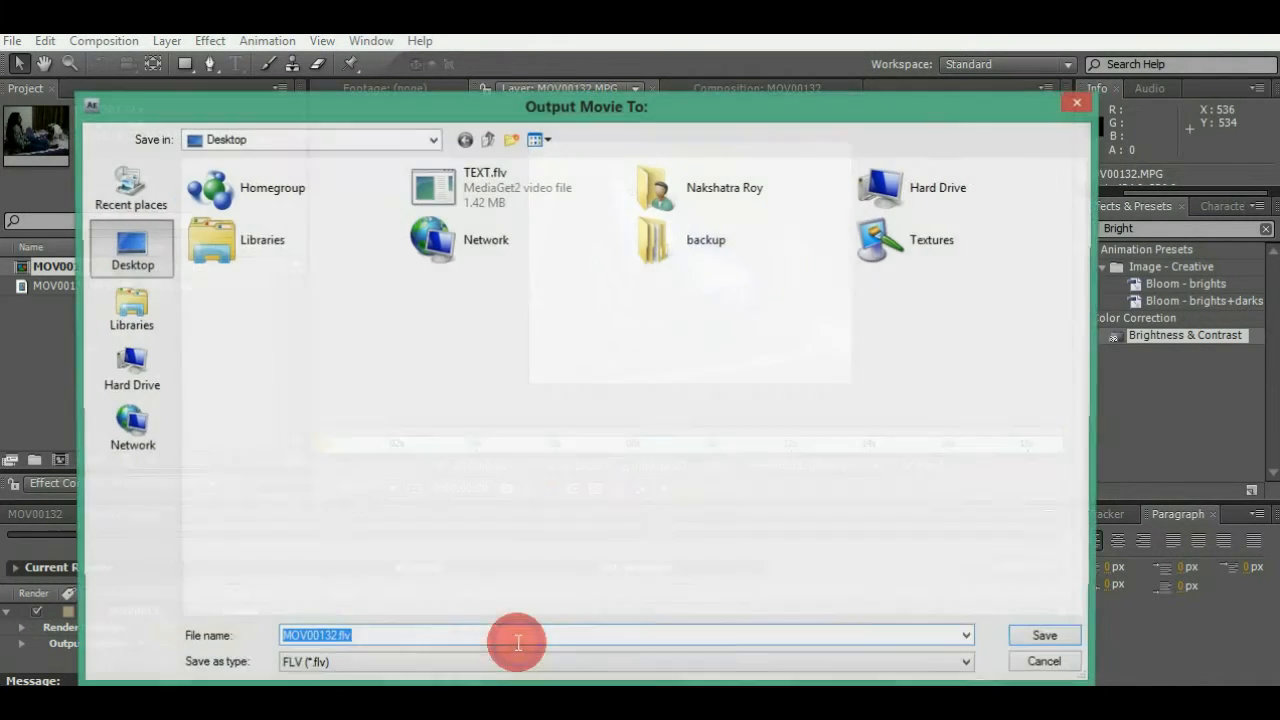
{"action": "type", "text": "gdgwgSdfgsdfgdfg"}
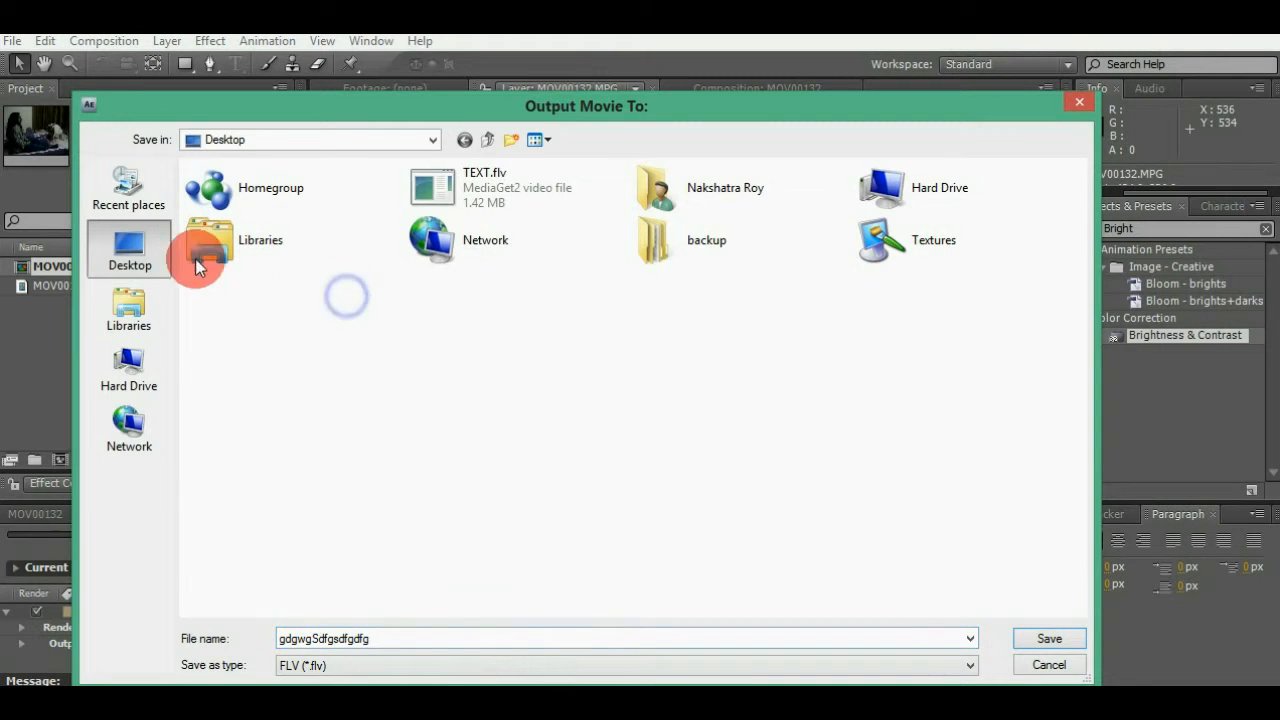
{"action": "left_click", "coordinate": [1047, 638]}
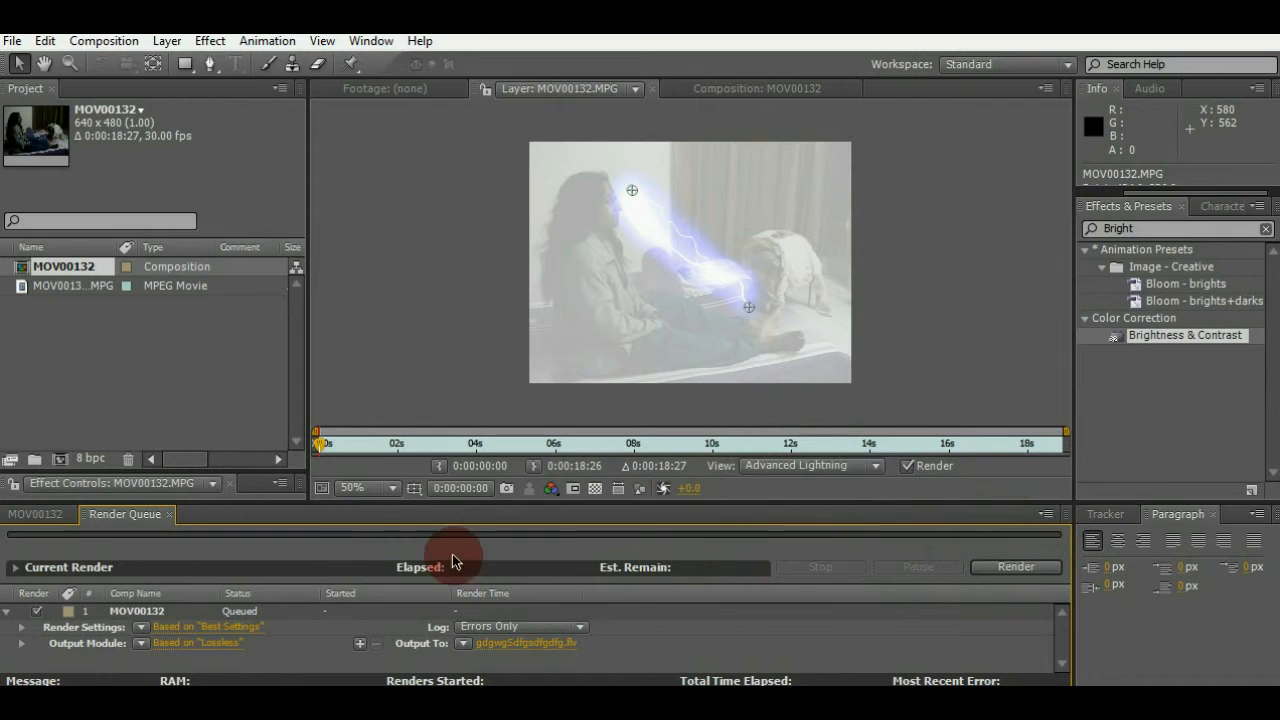
{"action": "left_click", "coordinate": [38, 514]}
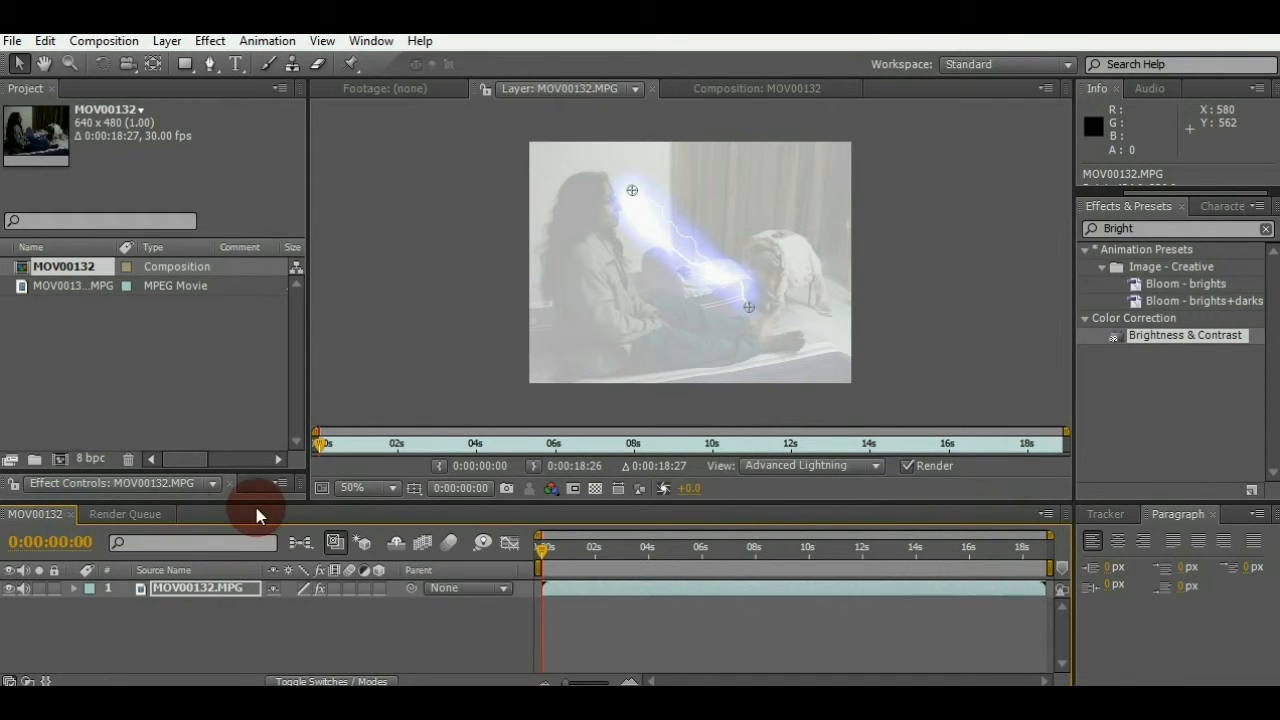